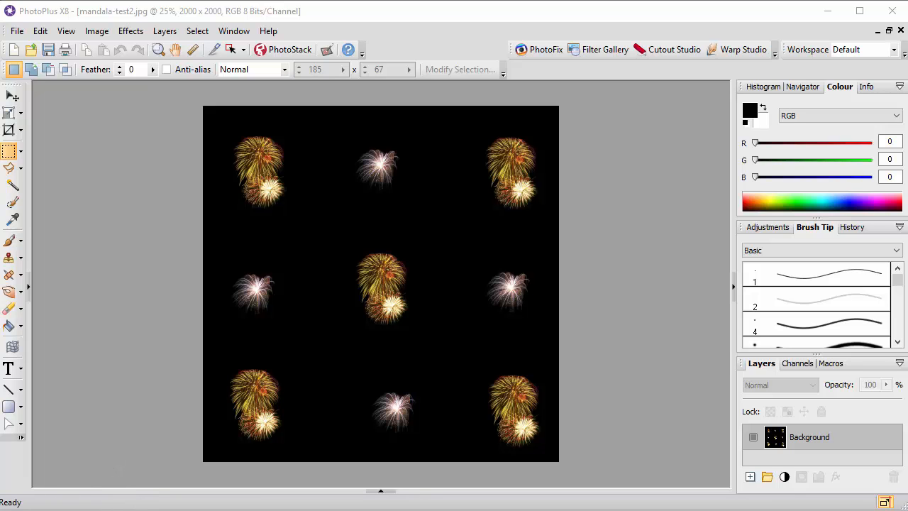
Step: Switch to the browser, examine the Facebook group's mandala post with its comments and the mandala Google search, and return to PhotoPlus X8
key(alt+Tab)
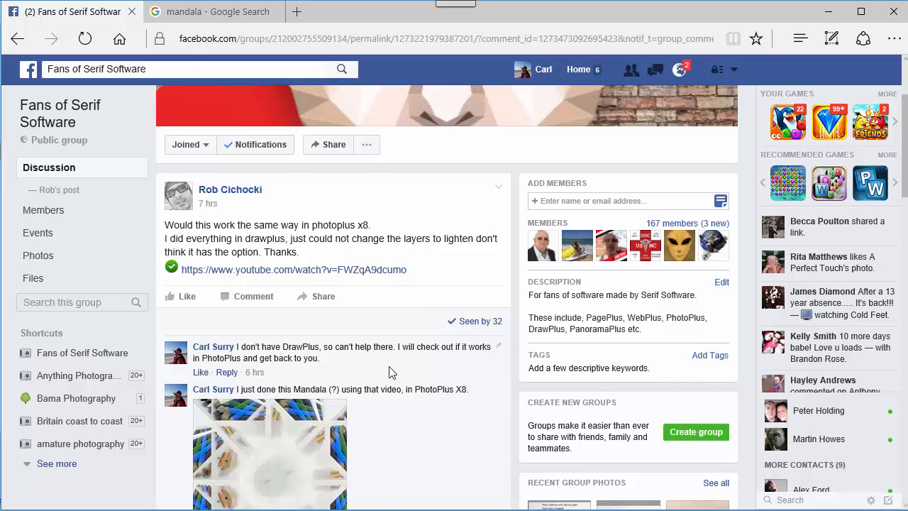
scroll(389, 372, down, 2)
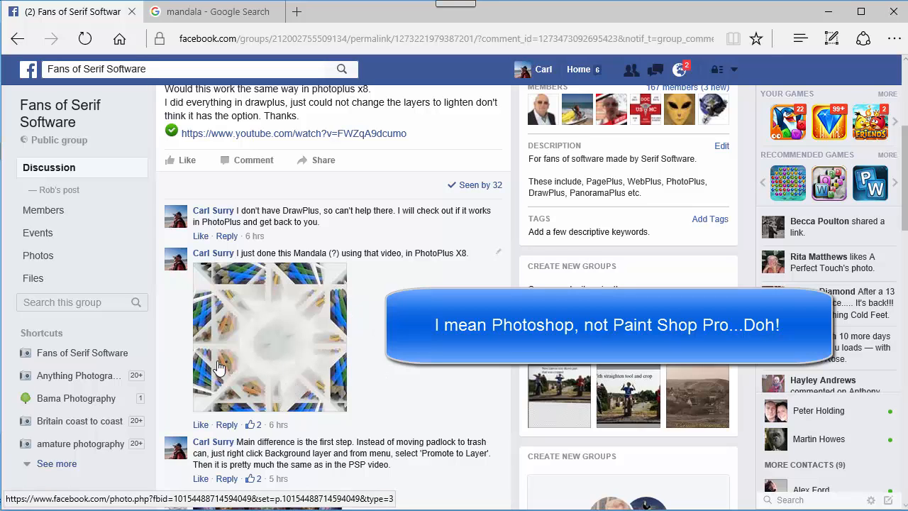
scroll(245, 384, down, 3)
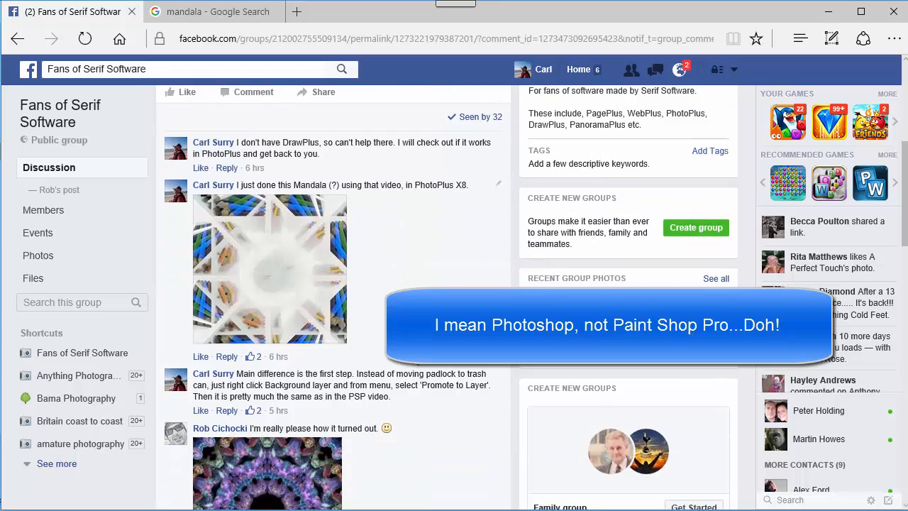
scroll(245, 384, down, 4)
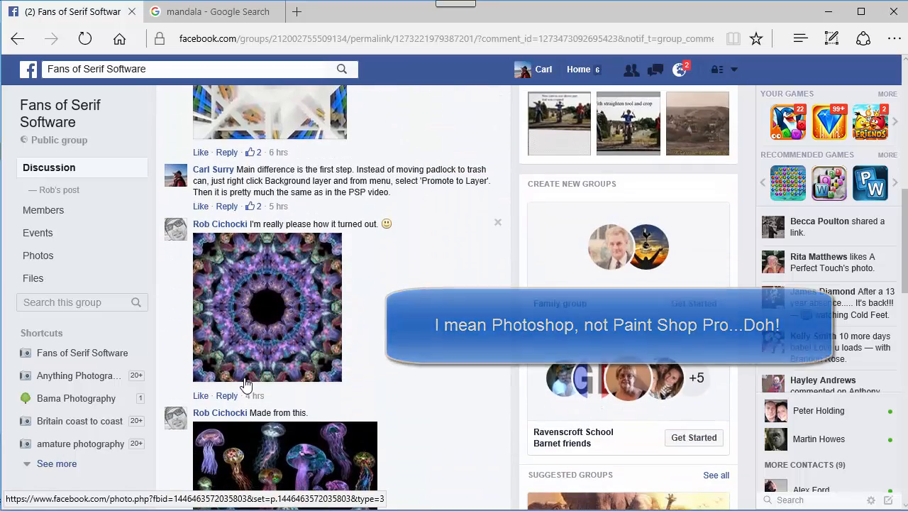
scroll(306, 353, down, 4)
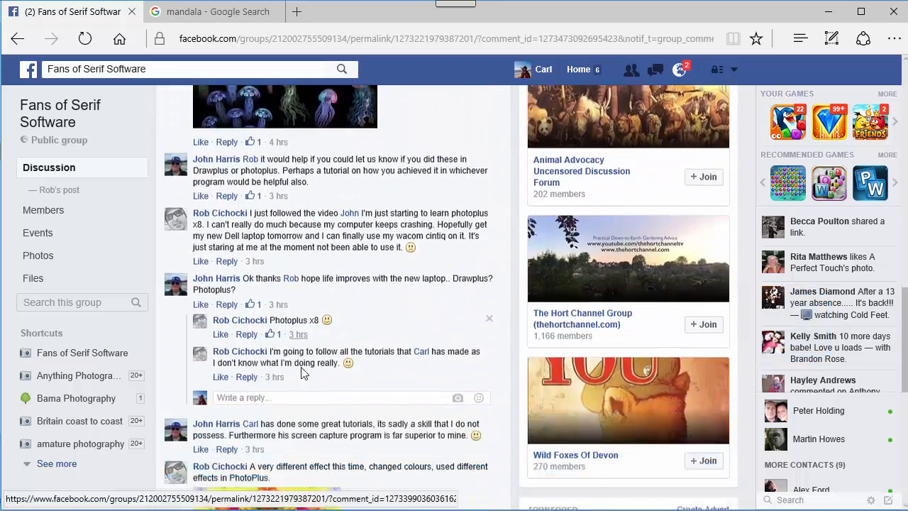
scroll(289, 388, up, 3)
scroll(288, 388, up, 10)
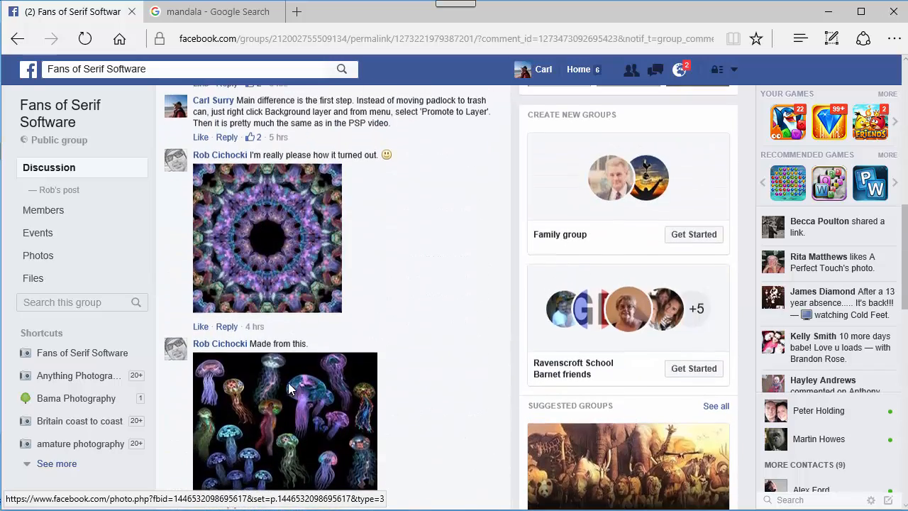
scroll(402, 343, up, 2)
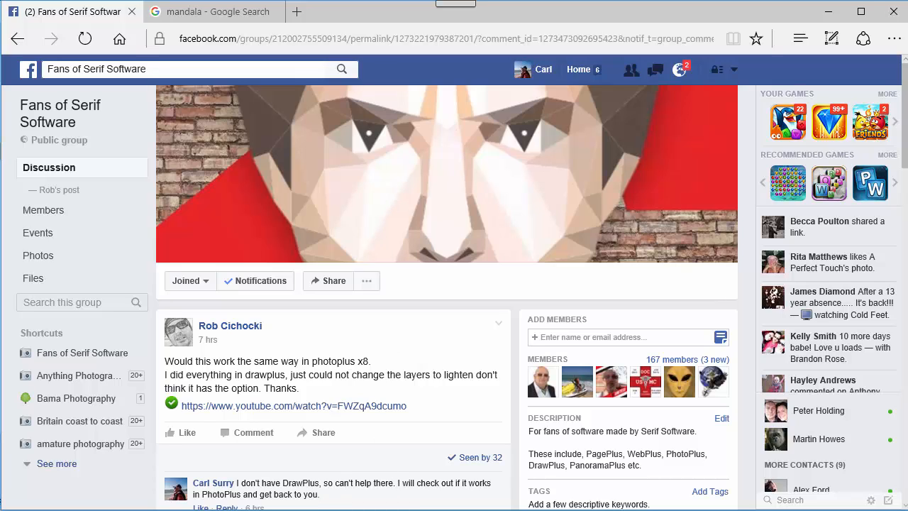
key(alt+Tab)
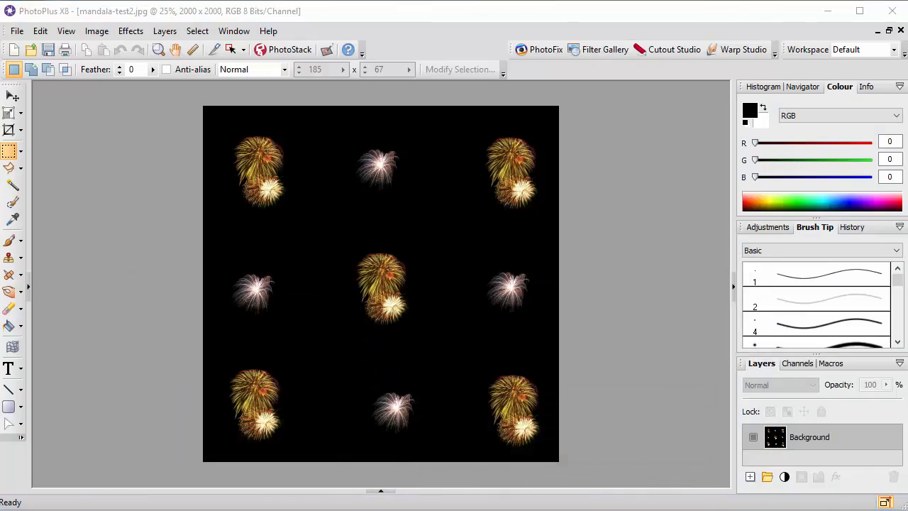
key(alt+Tab)
click(190, 18)
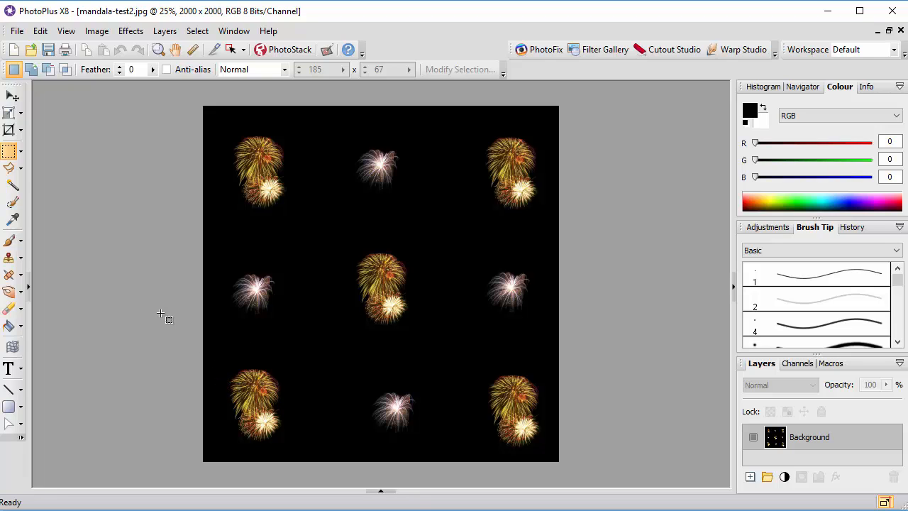
Step: Browse the Picture Brush Tool's Confetti tips and its list of brush categories, and return to the rectangular selection tool
click(22, 242)
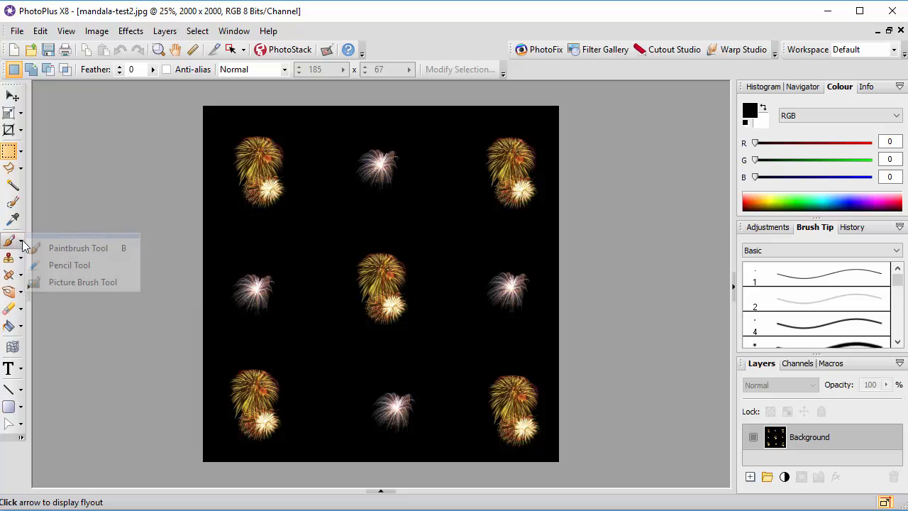
click(68, 282)
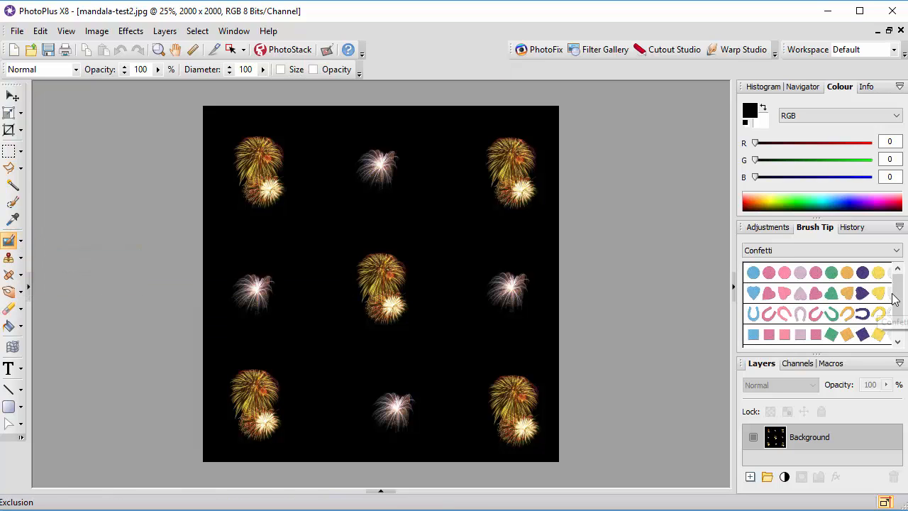
scroll(895, 291, down, 1)
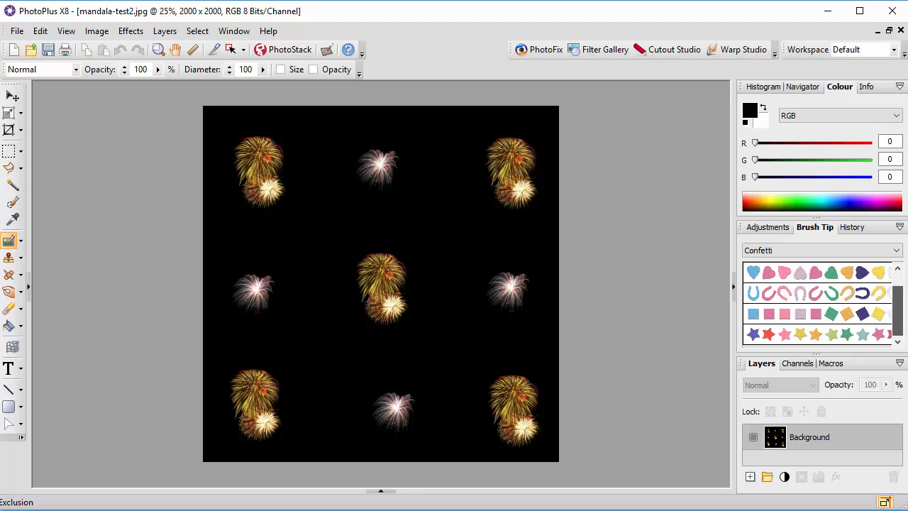
click(895, 250)
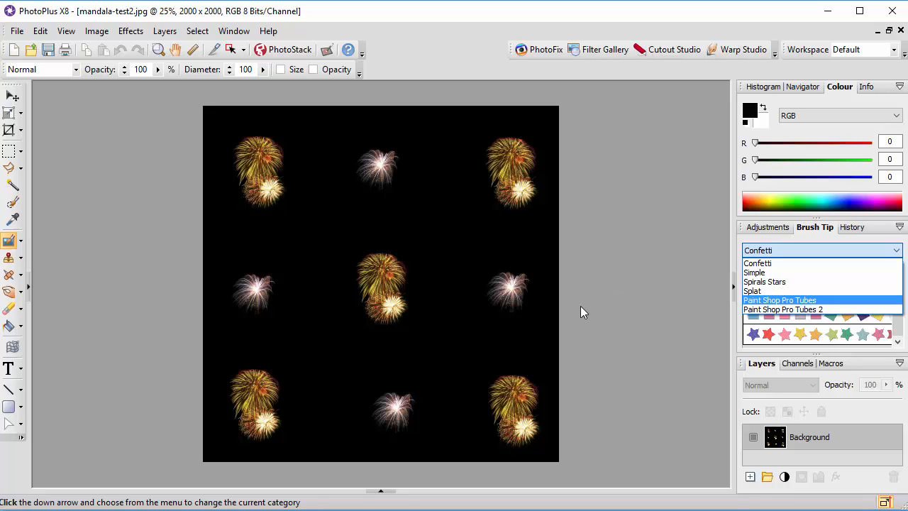
click(668, 281)
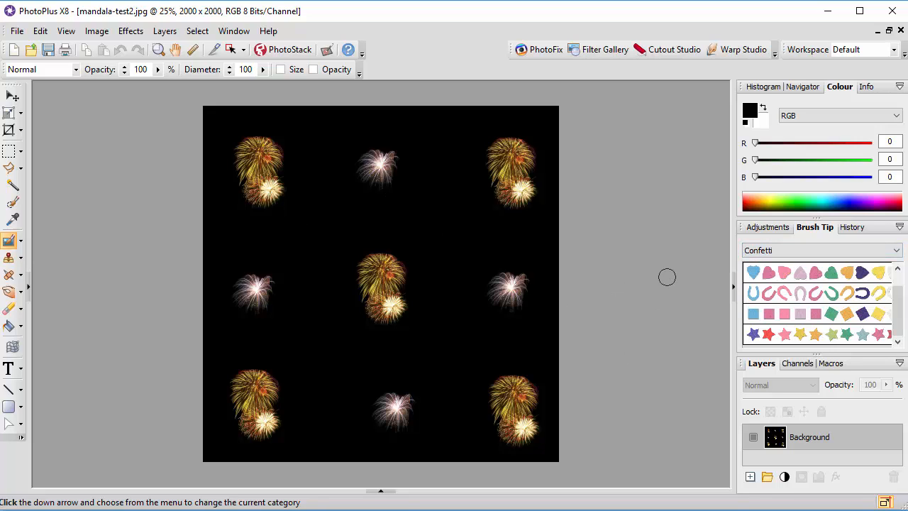
click(9, 151)
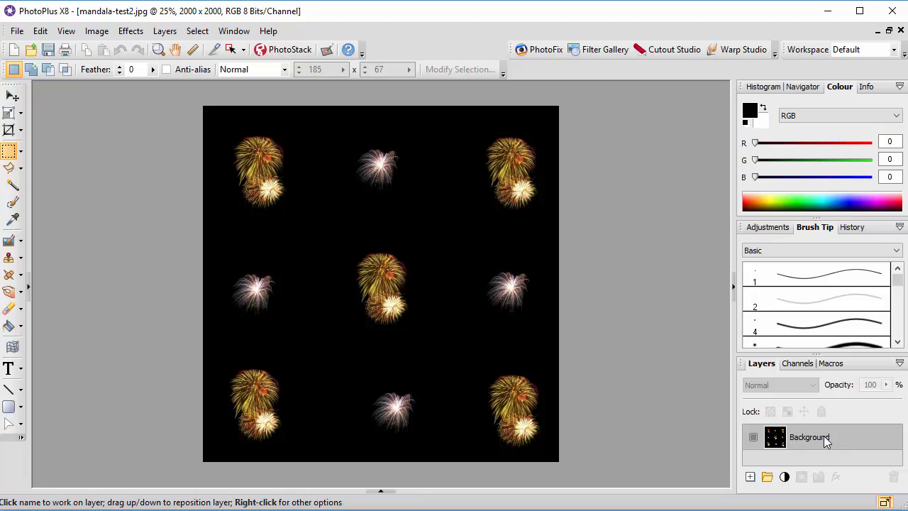
Step: Promote the Background of the fireworks image to a normal layer, keeping the suggested layer properties
right_click(750, 434)
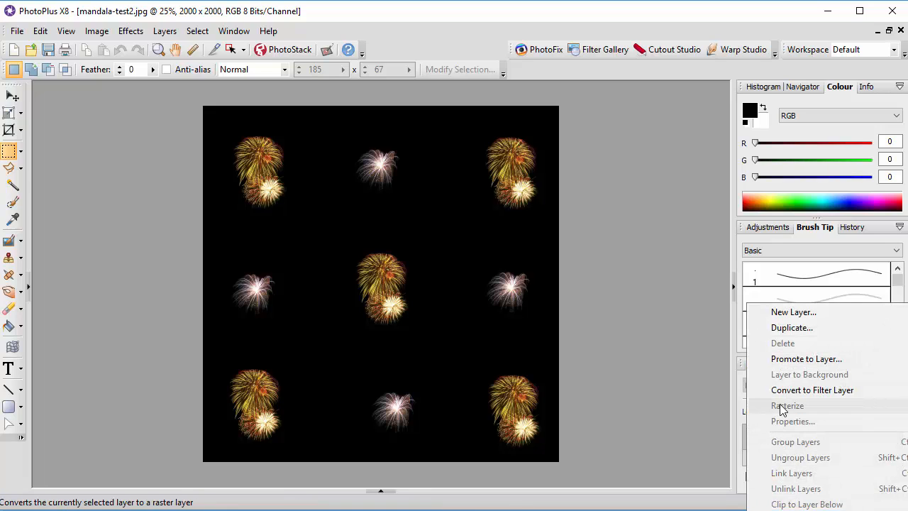
click(784, 361)
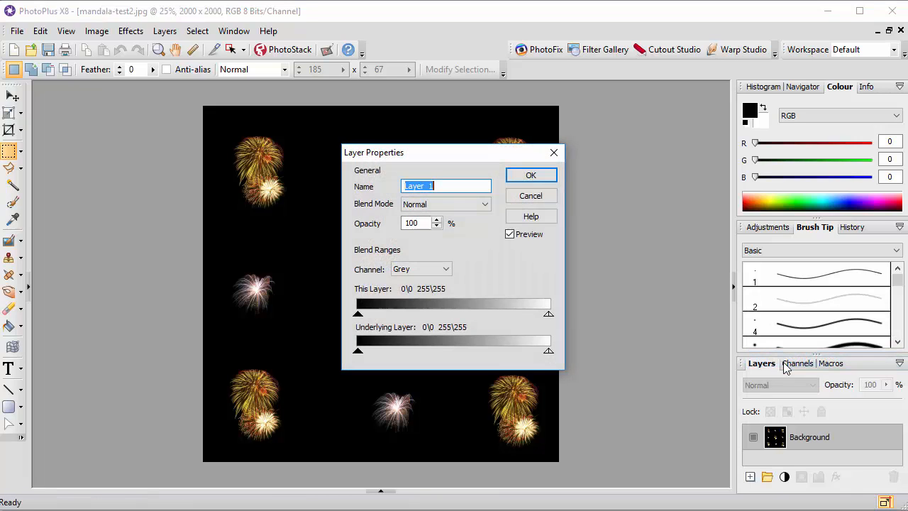
click(525, 177)
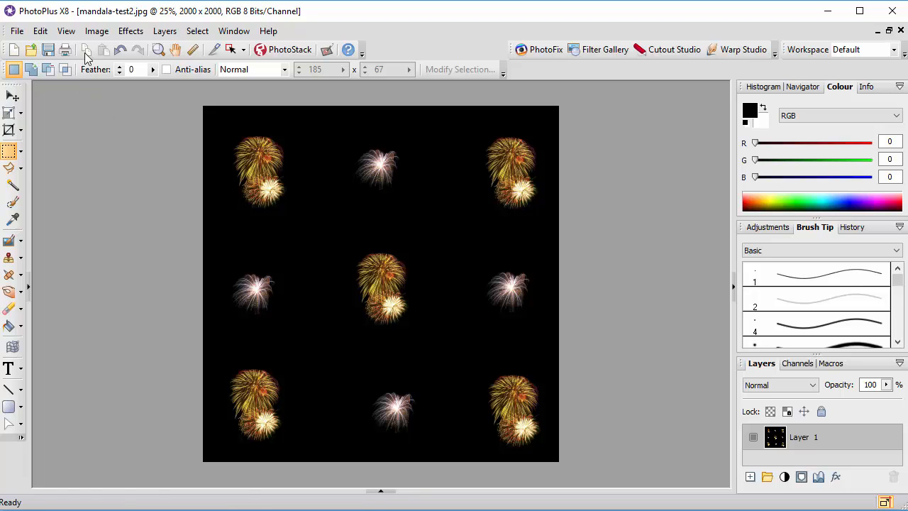
Step: Enlarge the canvas to 6000 x 6000 pixels with the image anchored at the centre
click(97, 32)
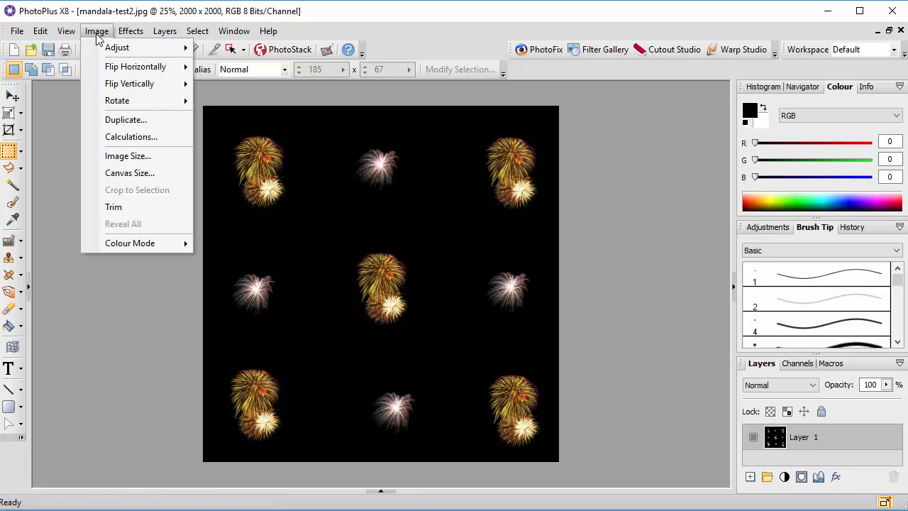
click(130, 173)
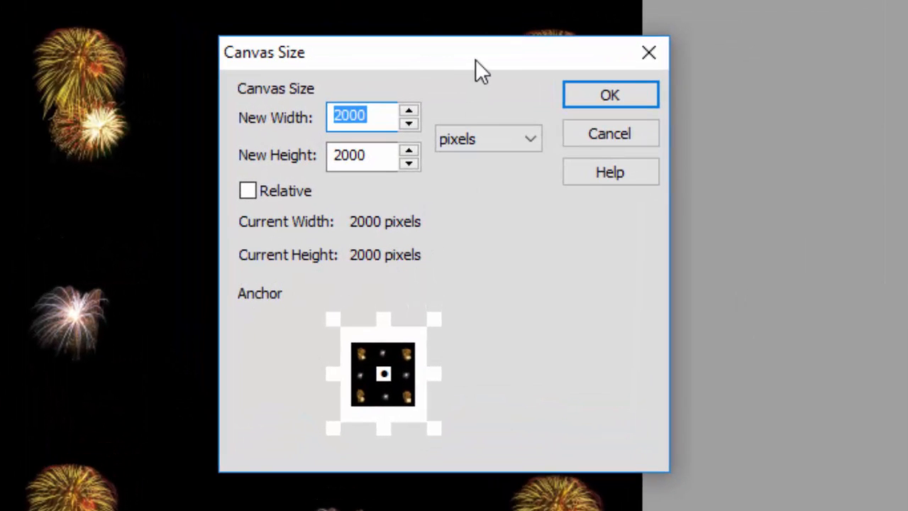
drag(475, 59, 605, 7)
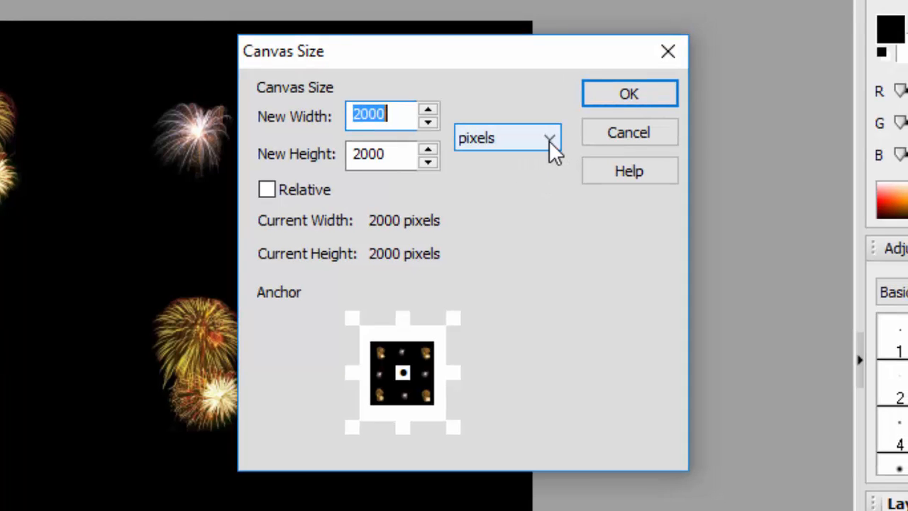
click(549, 141)
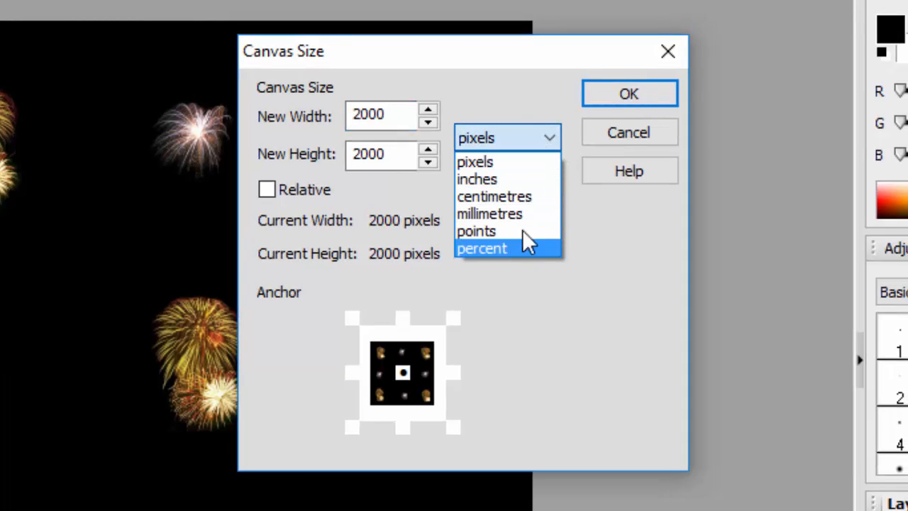
click(511, 87)
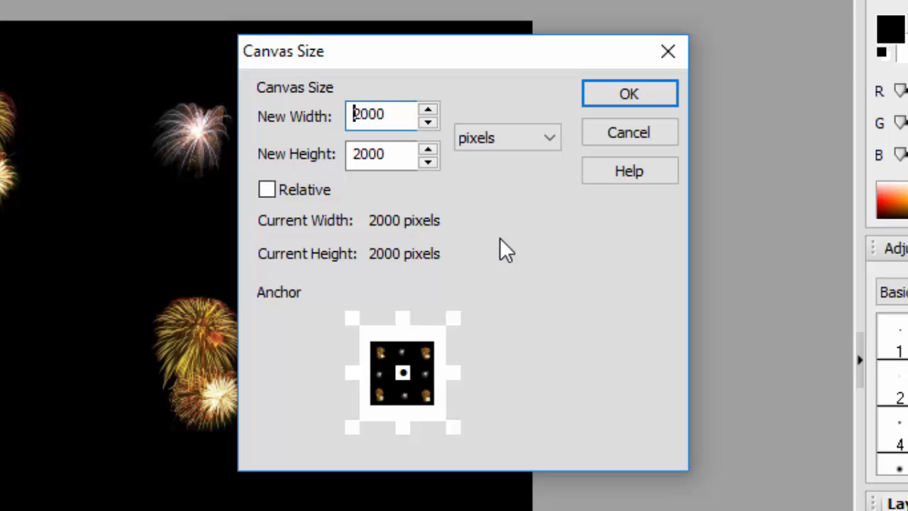
key(Delete)
text(6)
click(354, 154)
key(Delete)
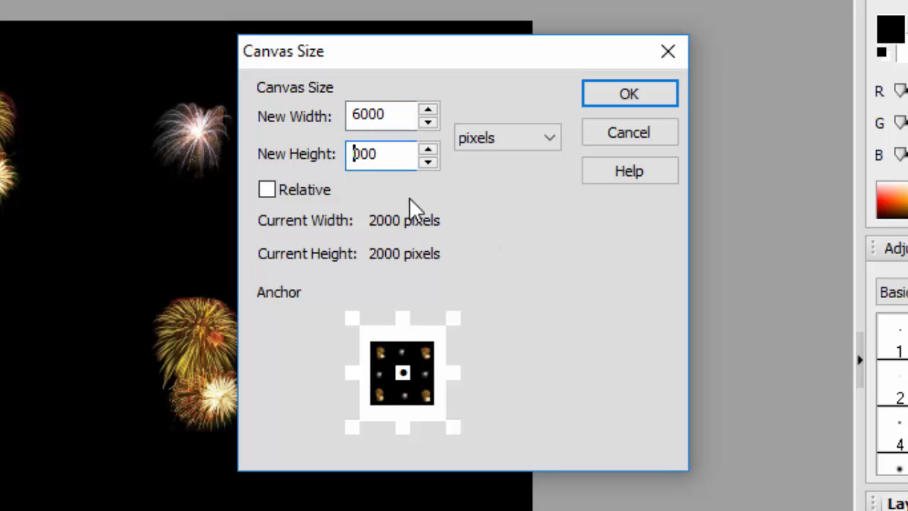
text(6)
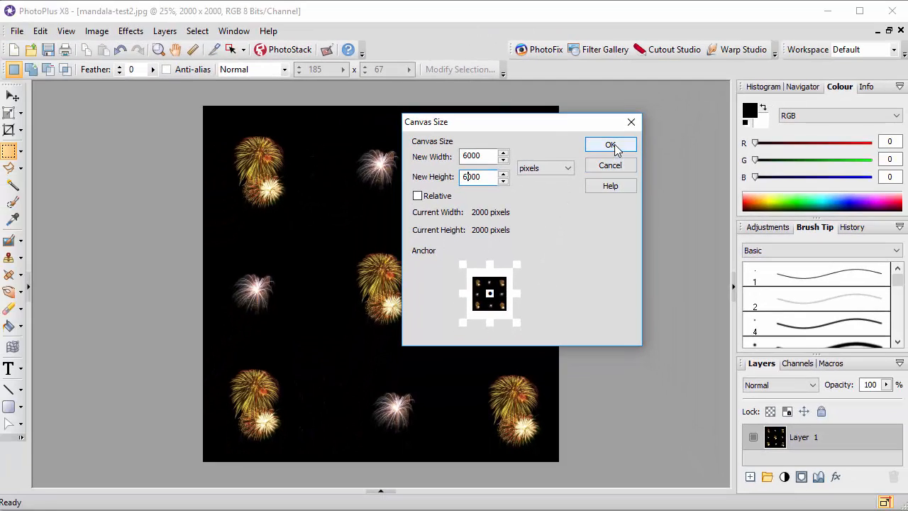
click(611, 146)
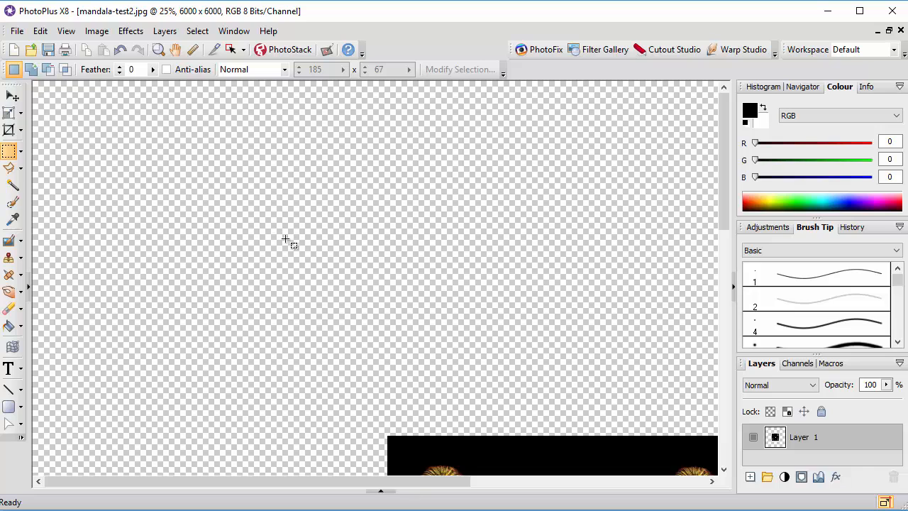
Step: Move the fireworks tile from the centre of the canvas to near its lower-left corner
scroll(284, 239, down, 3)
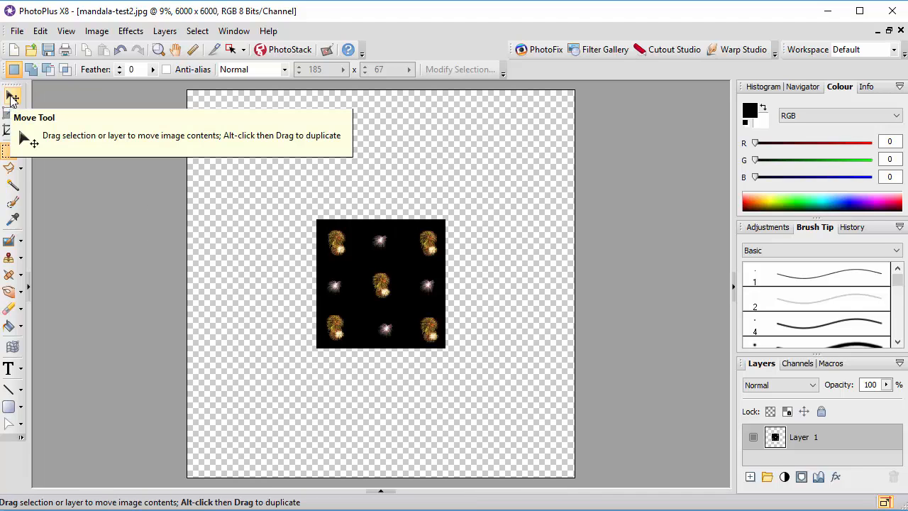
click(11, 98)
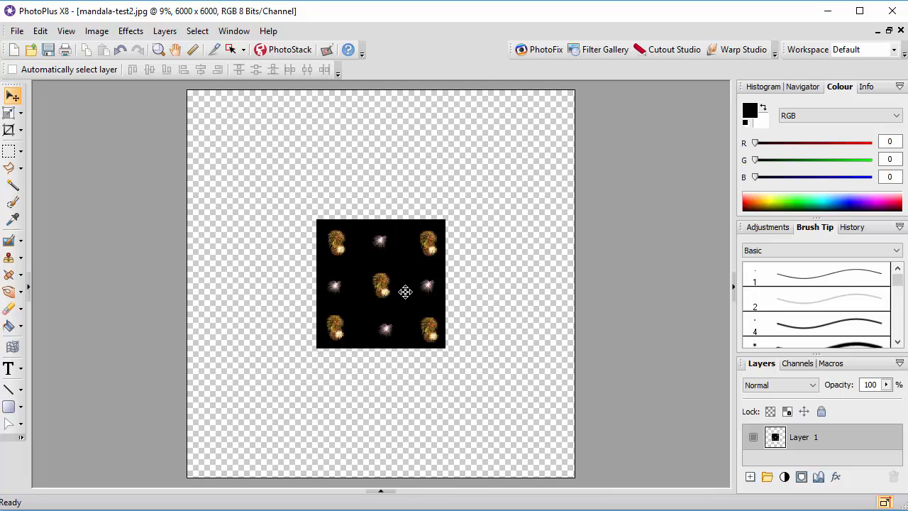
drag(405, 291, 296, 401)
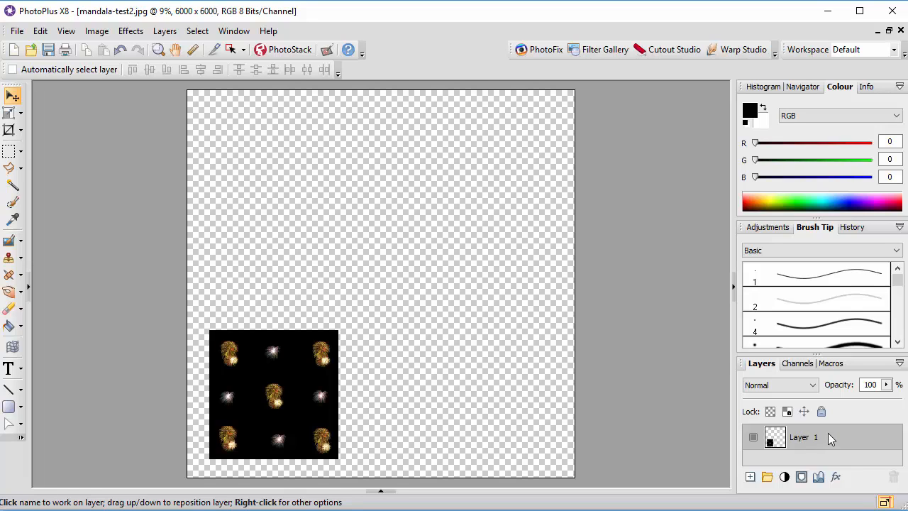
Step: Duplicate Layer 1 in the same document and place the copy flush against the right edge of the original tile
right_click(755, 435)
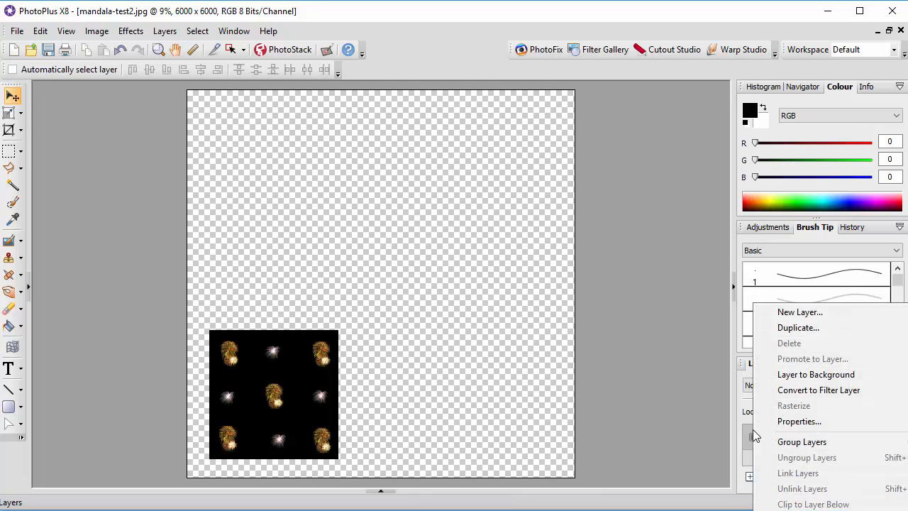
click(790, 330)
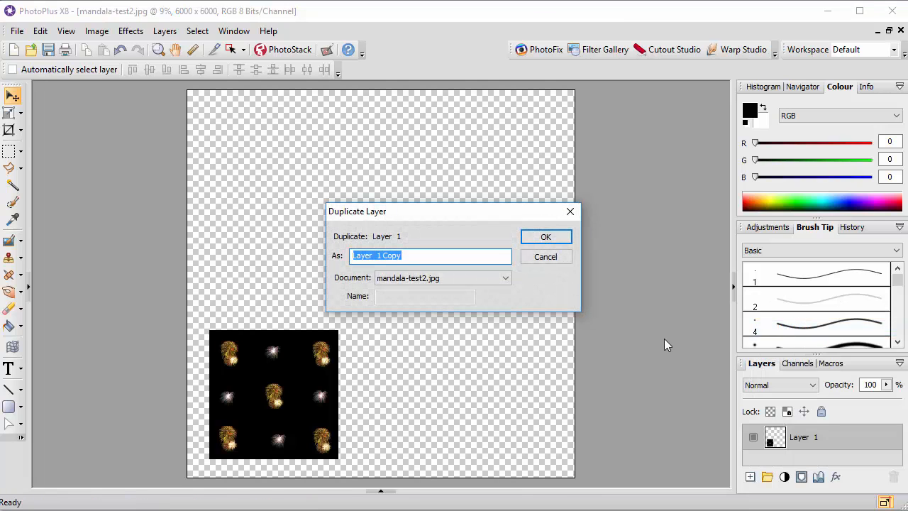
click(548, 237)
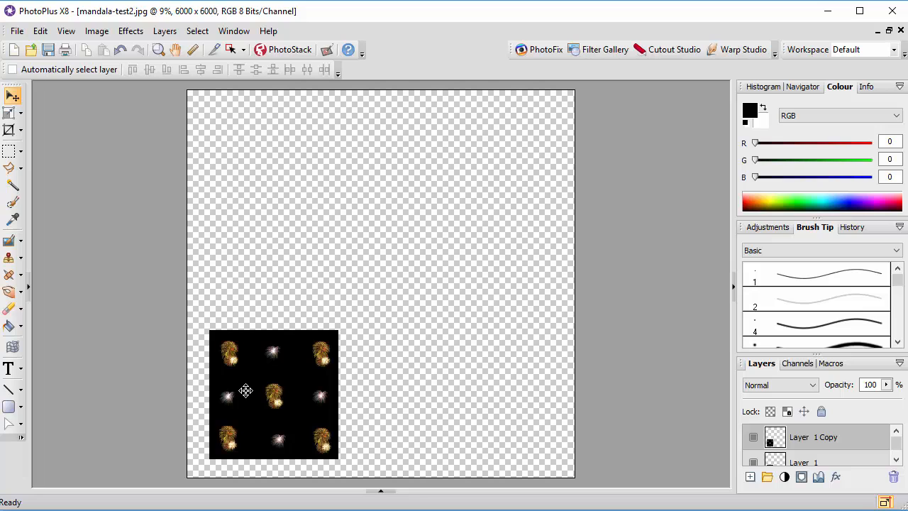
mouse_move(245, 389)
mouse_down()
mouse_move(383, 396)
mouse_move(256, 380)
mouse_up()
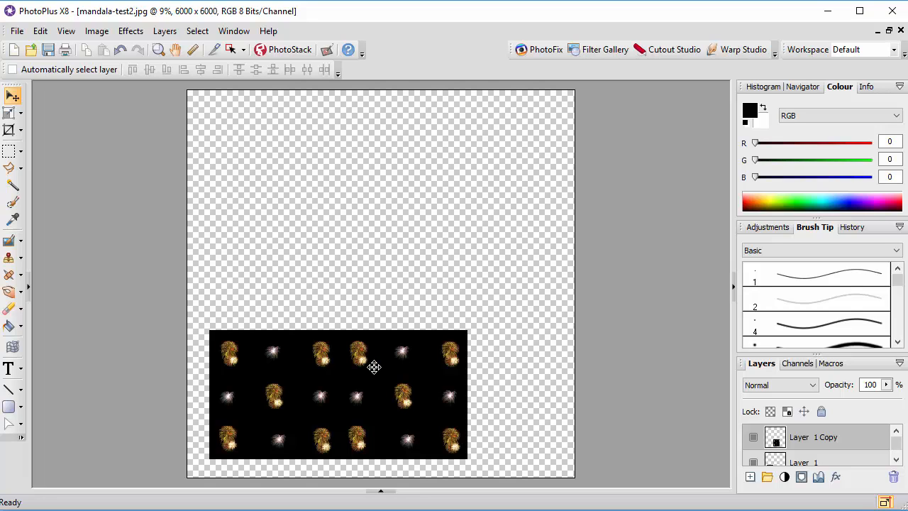
Step: Flip only the copied tile's layer horizontally so it mirrors the original tile beside it
click(95, 33)
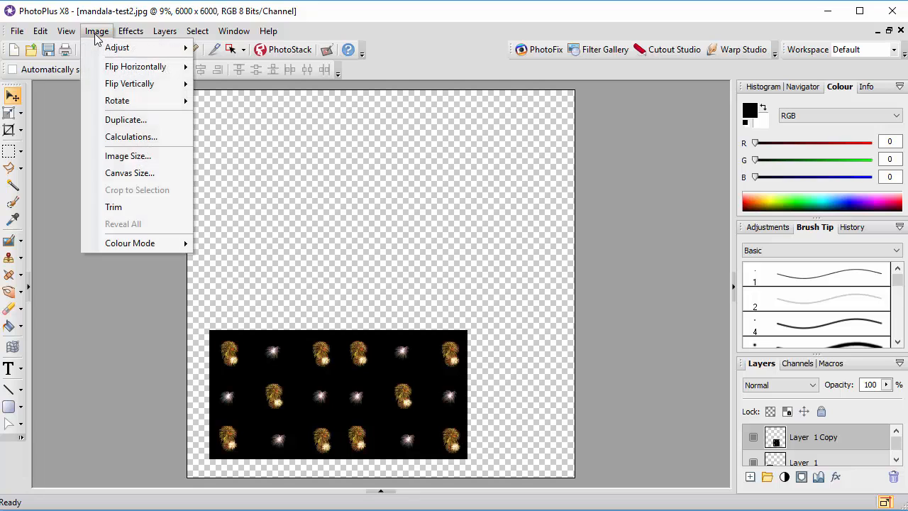
mouse_move(125, 70)
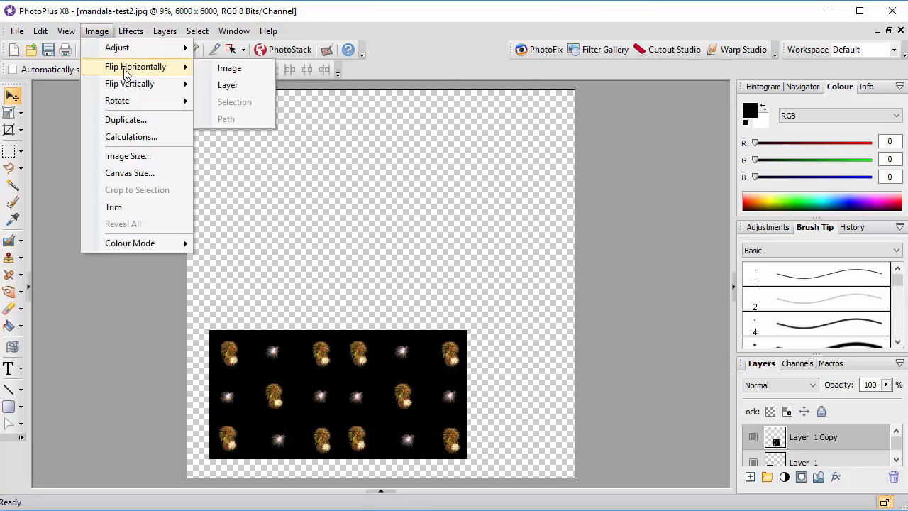
click(230, 86)
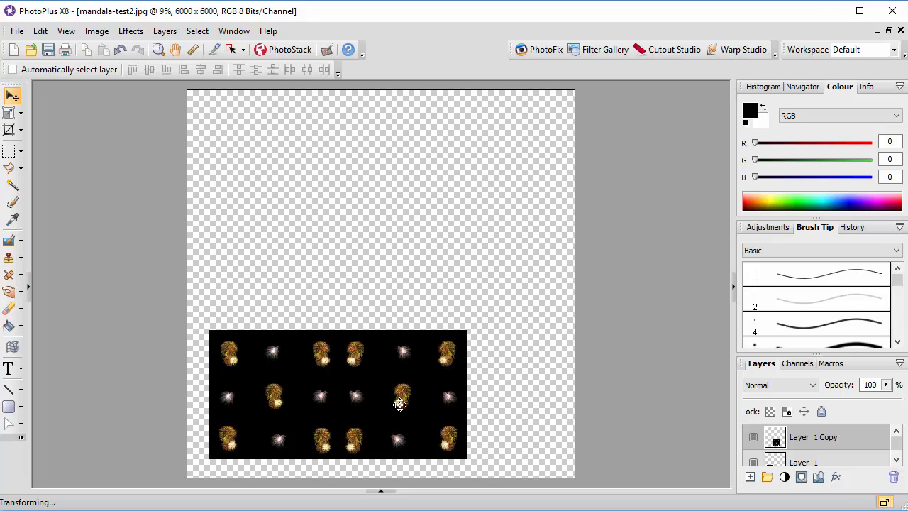
Step: Duplicate the Layer 1 Copy layer in the same document and place the new tile flush above it
right_click(753, 435)
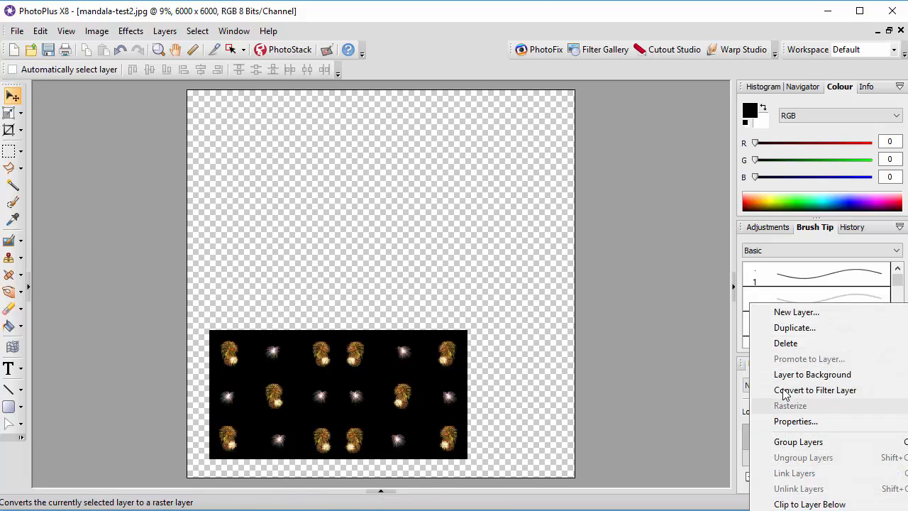
click(790, 328)
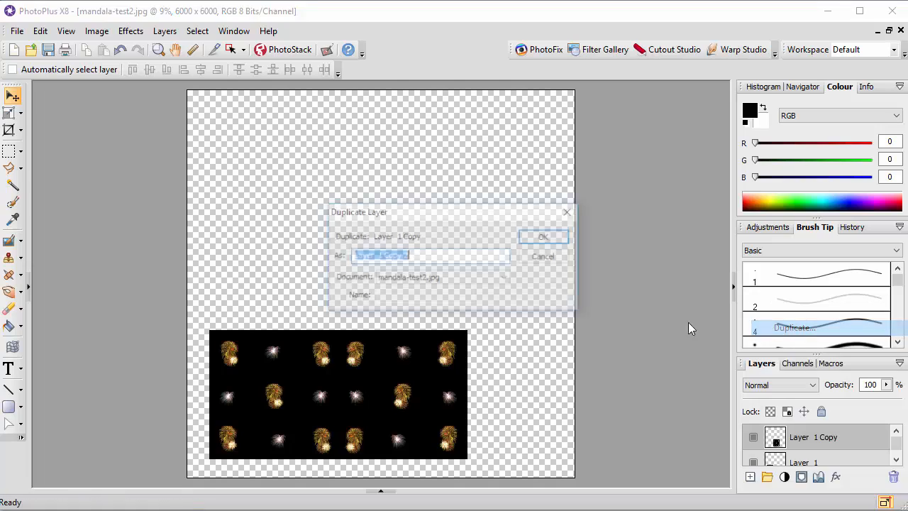
click(545, 239)
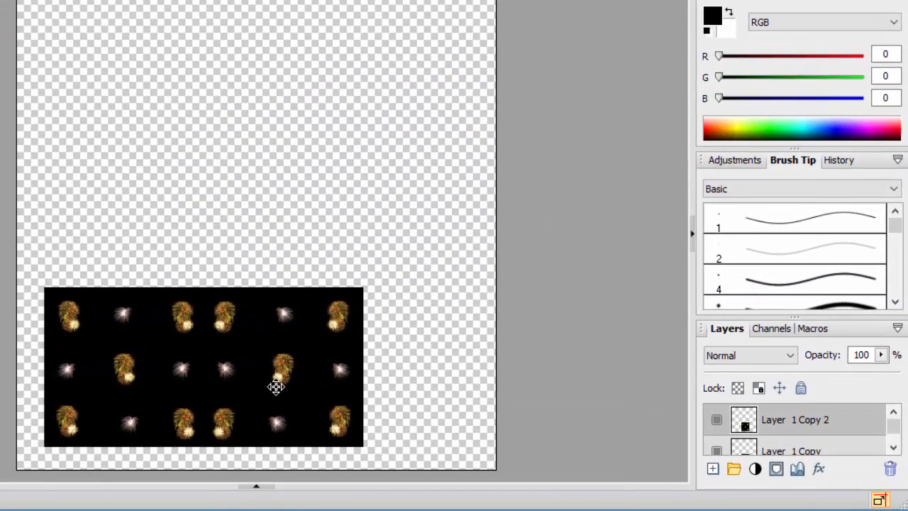
drag(276, 387, 276, 228)
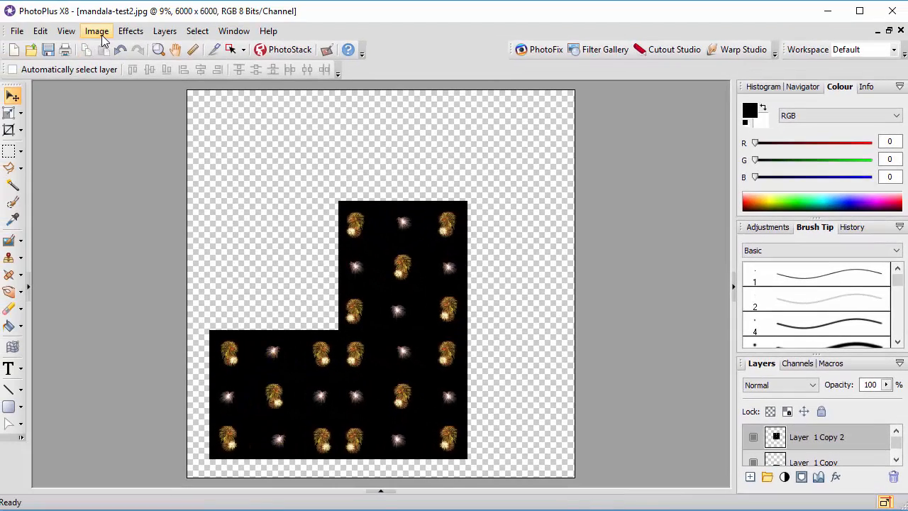
Step: Flip only the upper tile's layer vertically so it mirrors the tile below it
click(98, 31)
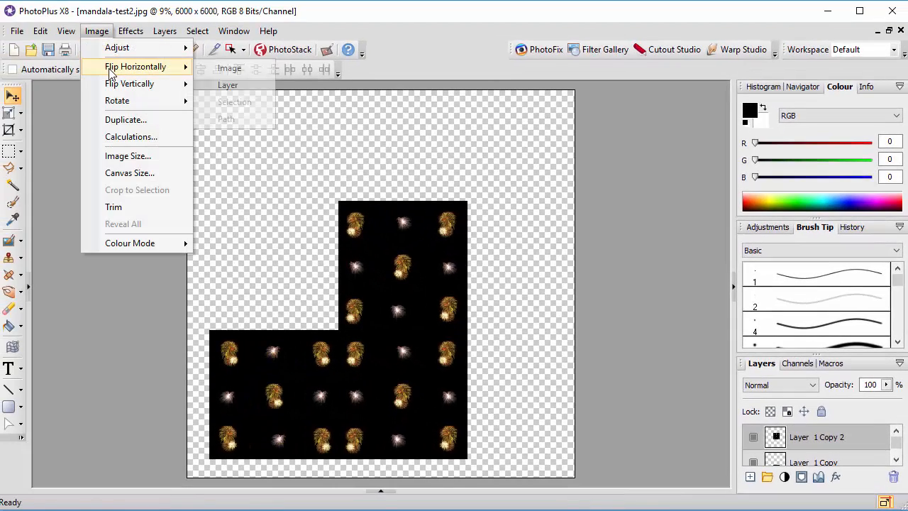
mouse_move(114, 86)
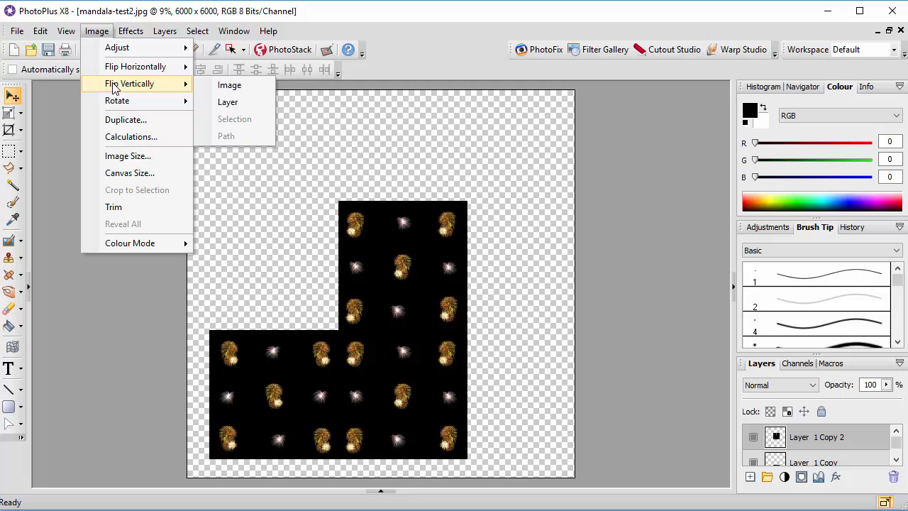
click(228, 103)
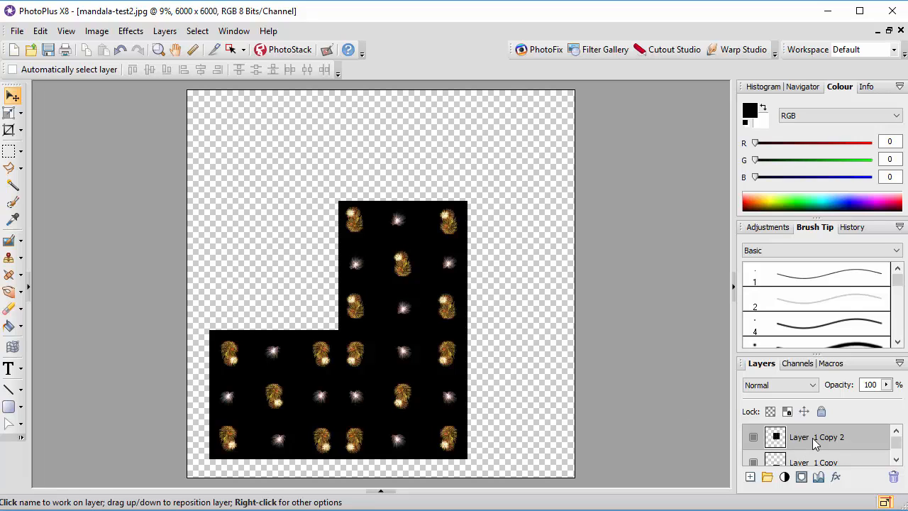
Step: Duplicate the Layer 1 Copy 2 layer and place the new tile flush to its left, directly above the original tile
right_click(752, 434)
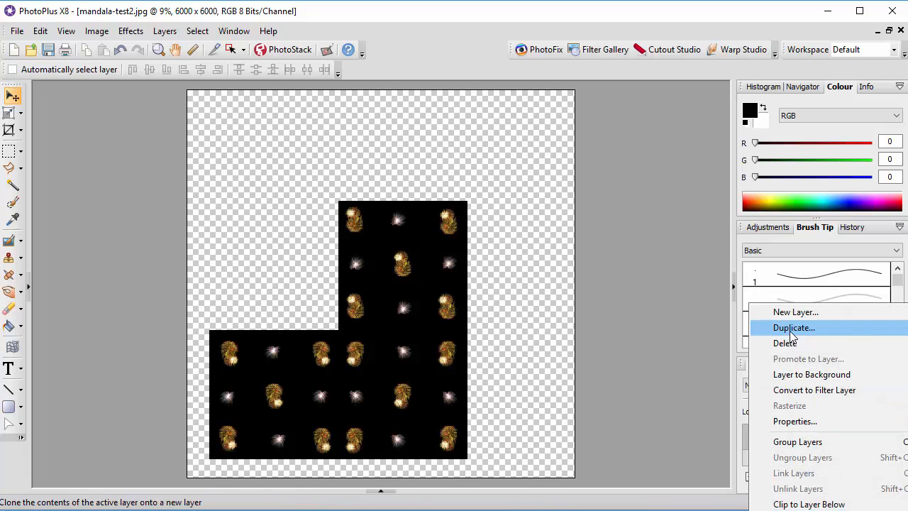
click(792, 334)
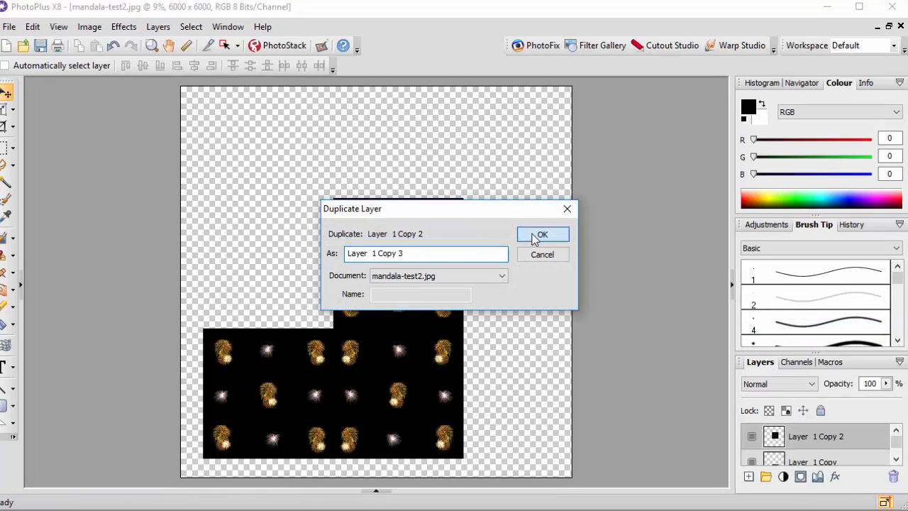
click(532, 236)
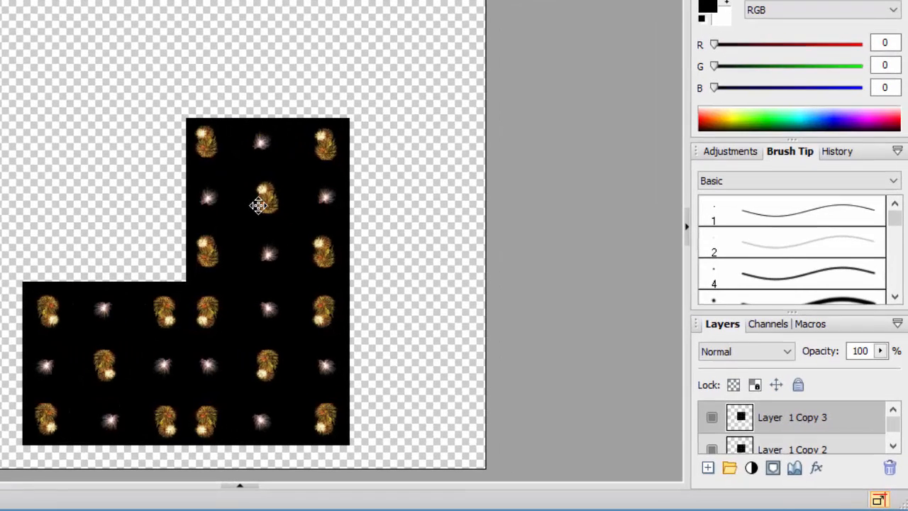
drag(252, 205, 94, 207)
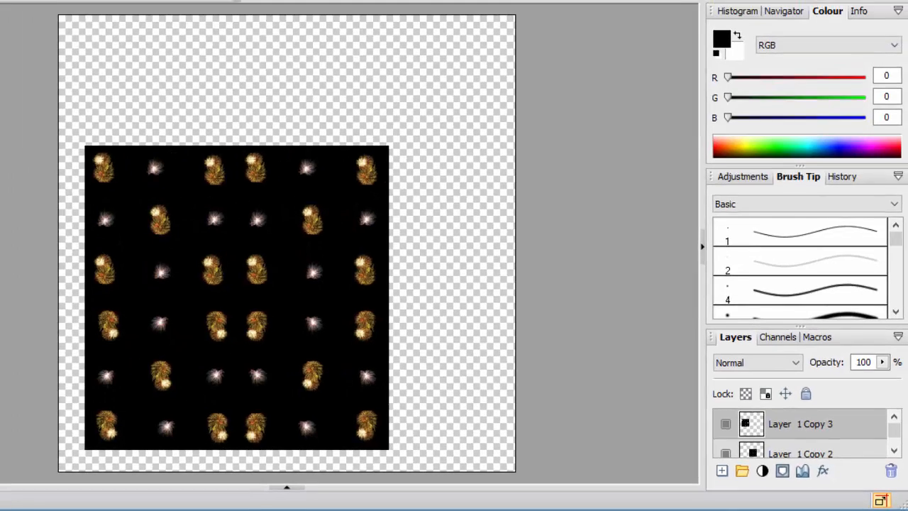
Step: Flip only the upper-left tile's layer horizontally to complete the mirrored 2 x 2 block
click(96, 31)
mouse_move(109, 70)
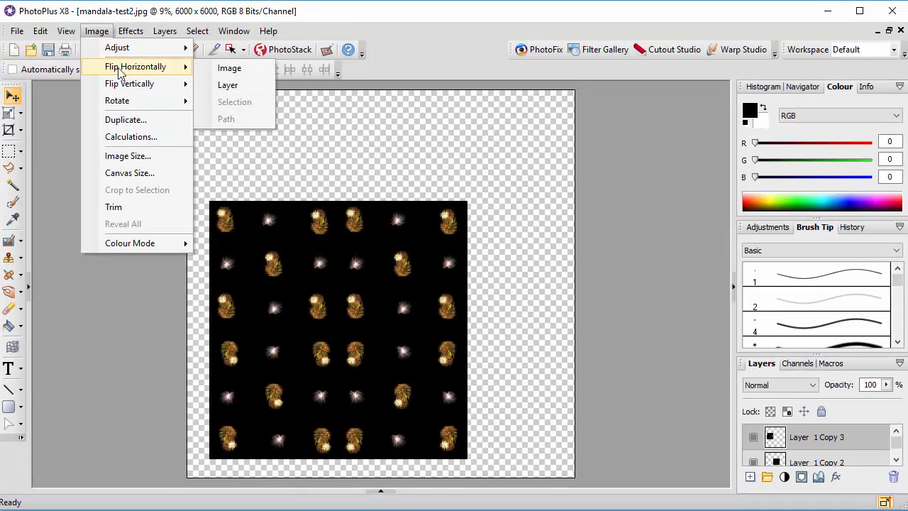
click(227, 85)
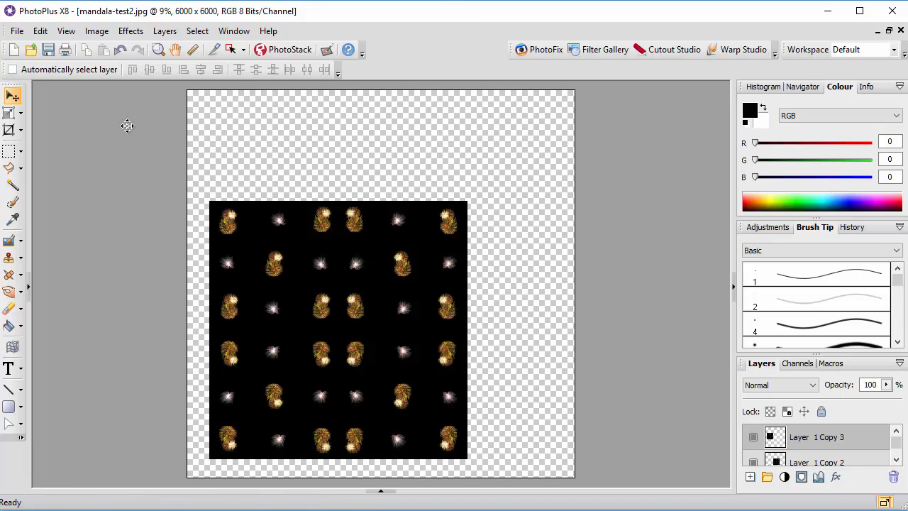
Step: Merge all visible layers into one and move the merged fireworks block to the centre of the canvas
click(164, 32)
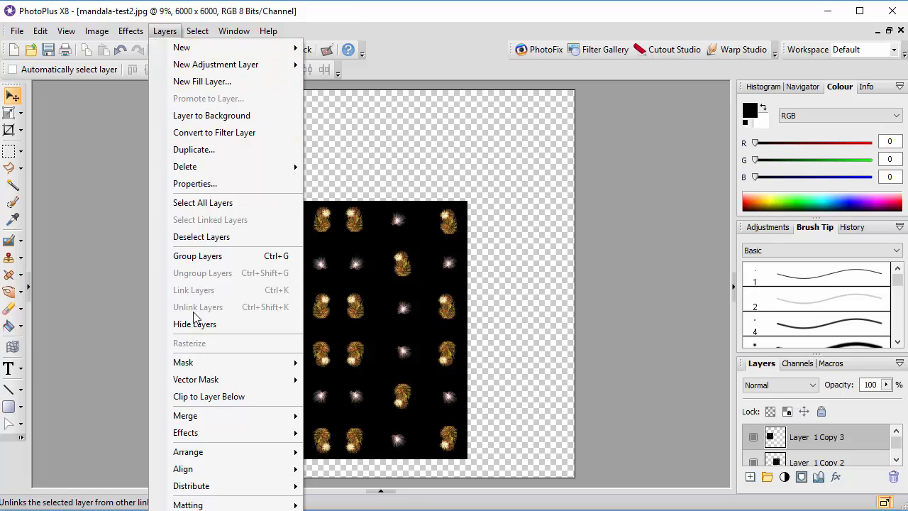
mouse_move(227, 419)
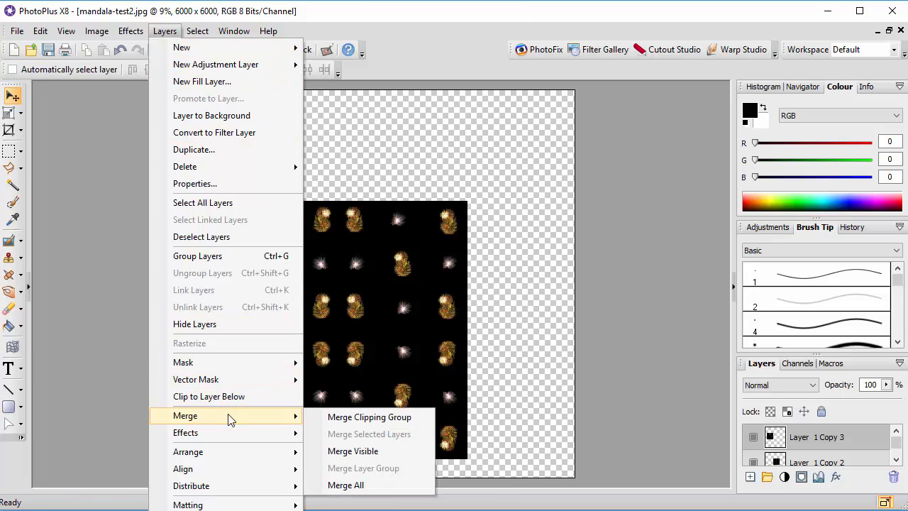
click(355, 454)
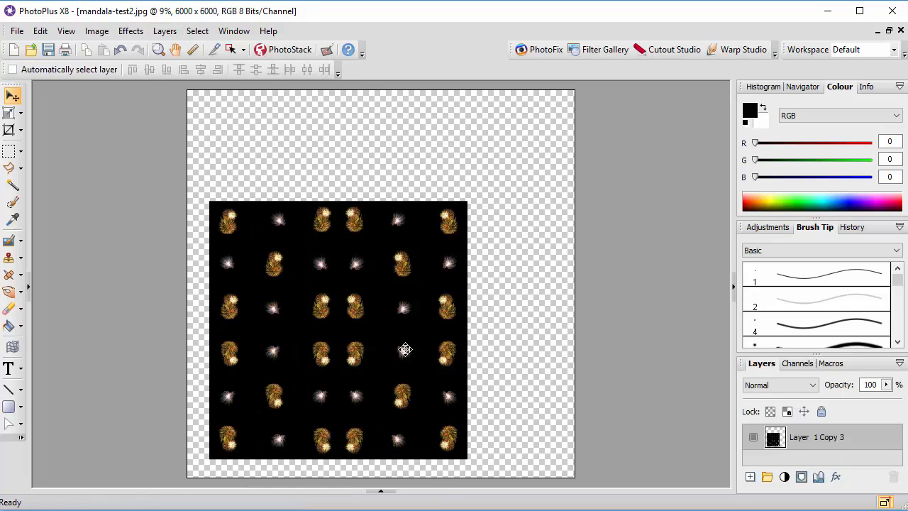
drag(324, 351, 373, 306)
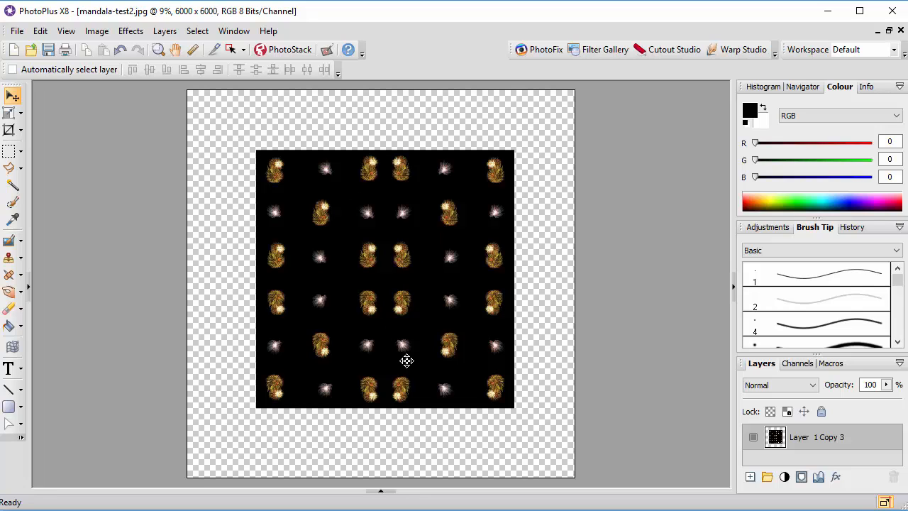
drag(389, 296, 384, 302)
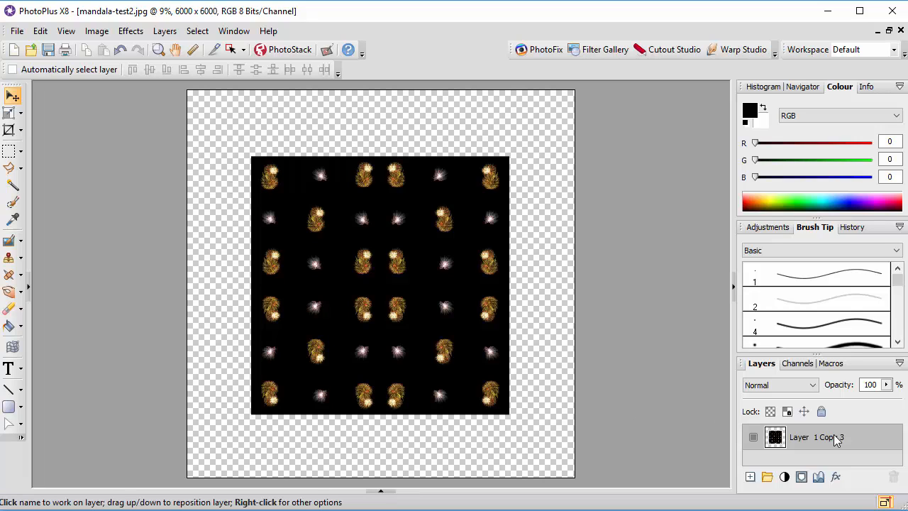
Step: Duplicate the merged block's layer and rotate the copy 90 degrees clockwise about its centre in 15-degree steps
right_click(754, 431)
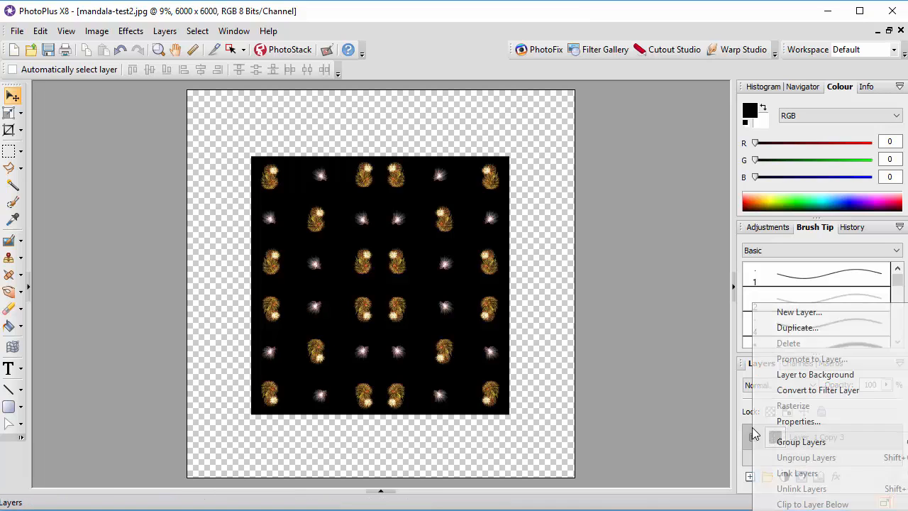
click(786, 328)
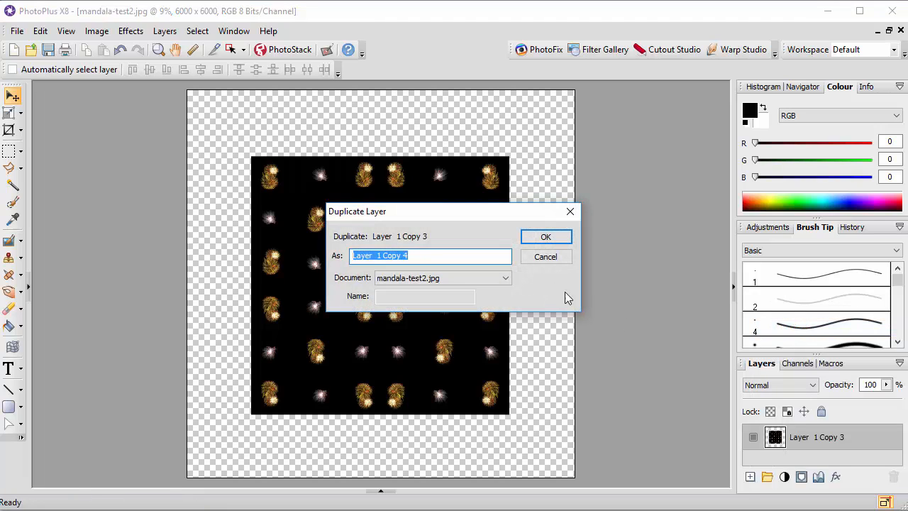
click(545, 237)
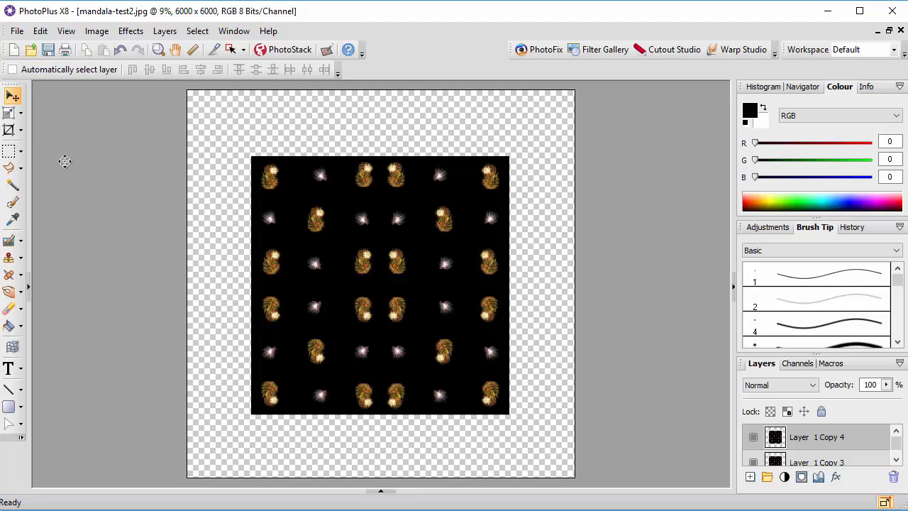
click(8, 113)
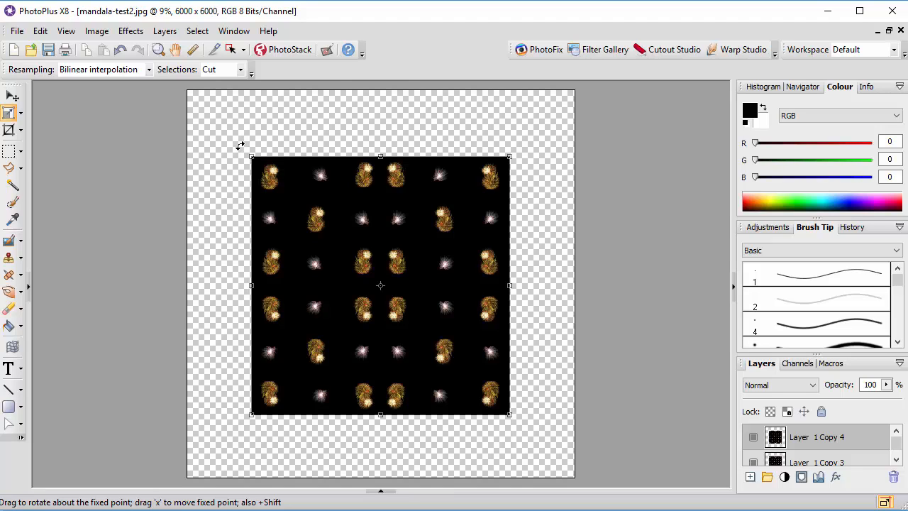
key(shift)
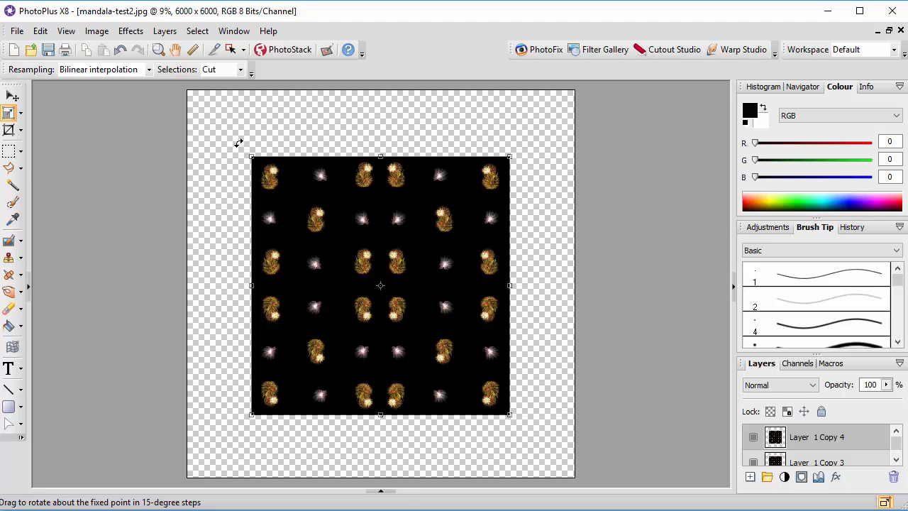
drag(251, 134, 515, 126)
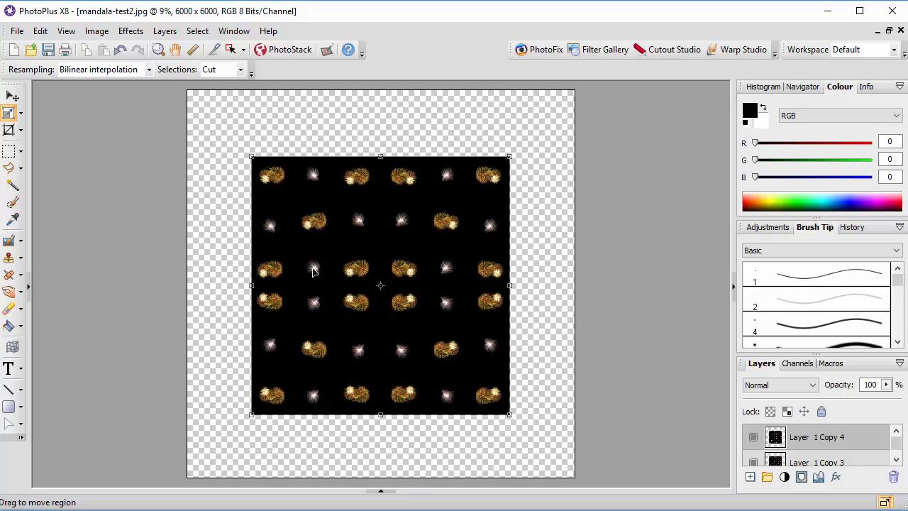
Step: Duplicate the Layer 1 Copy 4 layer and rotate the new copy 45 degrees clockwise in 15-degree steps to form an eight-pointed star
right_click(754, 435)
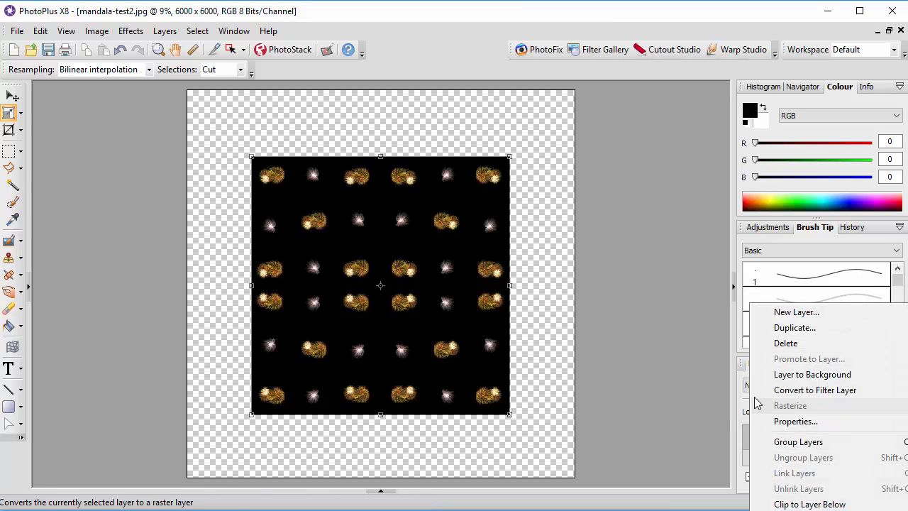
click(791, 332)
click(533, 238)
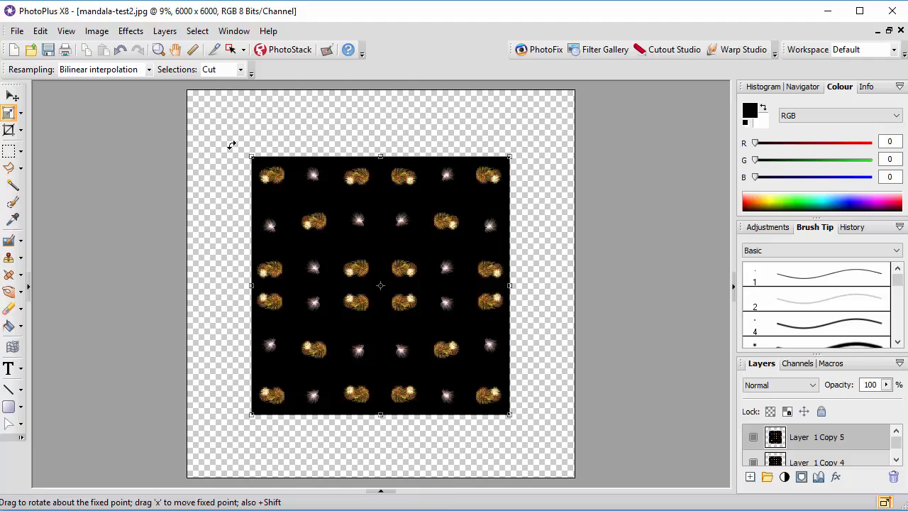
key(shift)
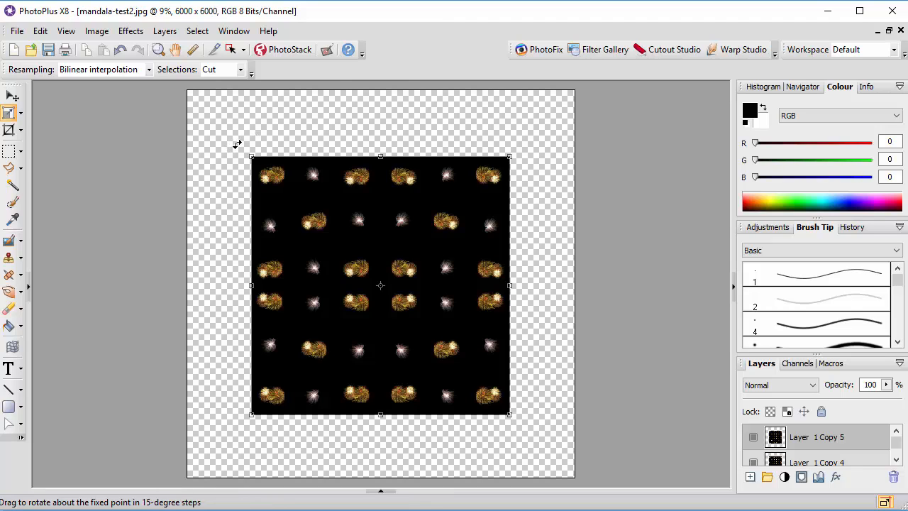
drag(237, 144, 363, 100)
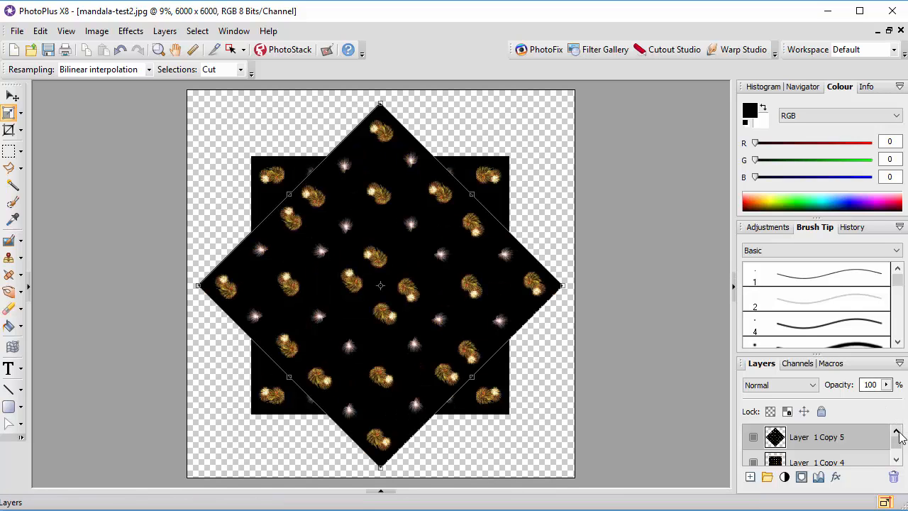
Step: Duplicate the Layer 1 Copy 4 layer and rotate the duplicate 45 degrees counterclockwise in 15-degree steps
click(853, 457)
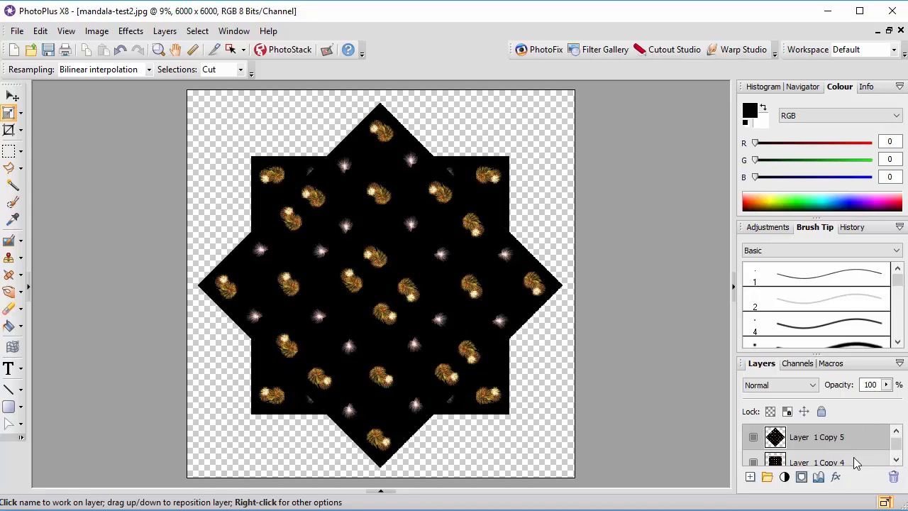
click(752, 454)
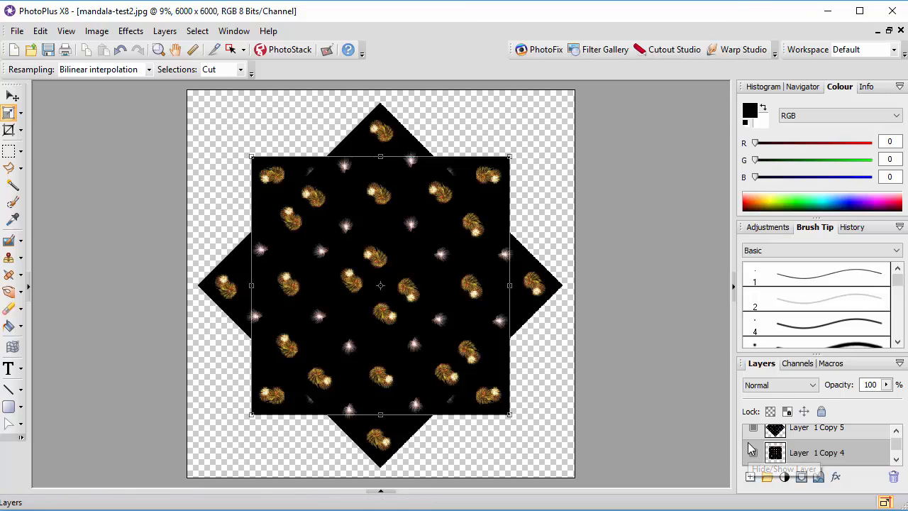
click(752, 452)
right_click(752, 450)
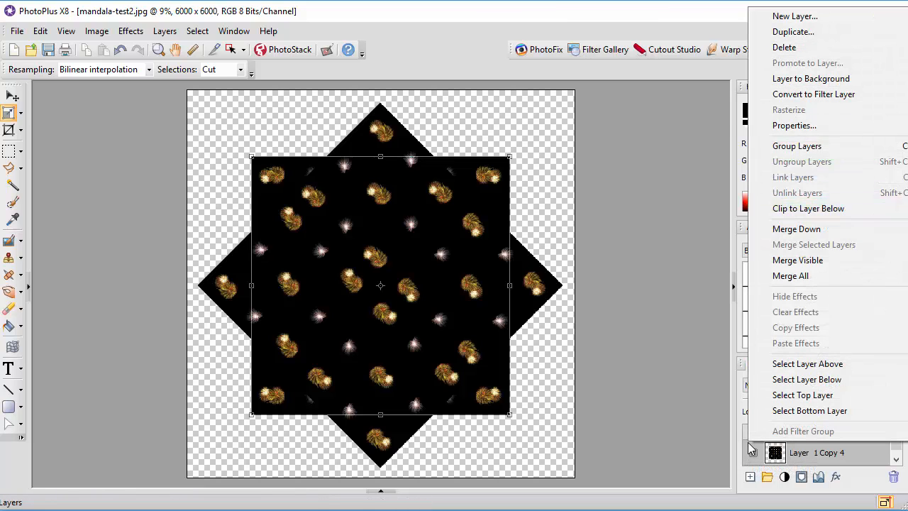
click(792, 32)
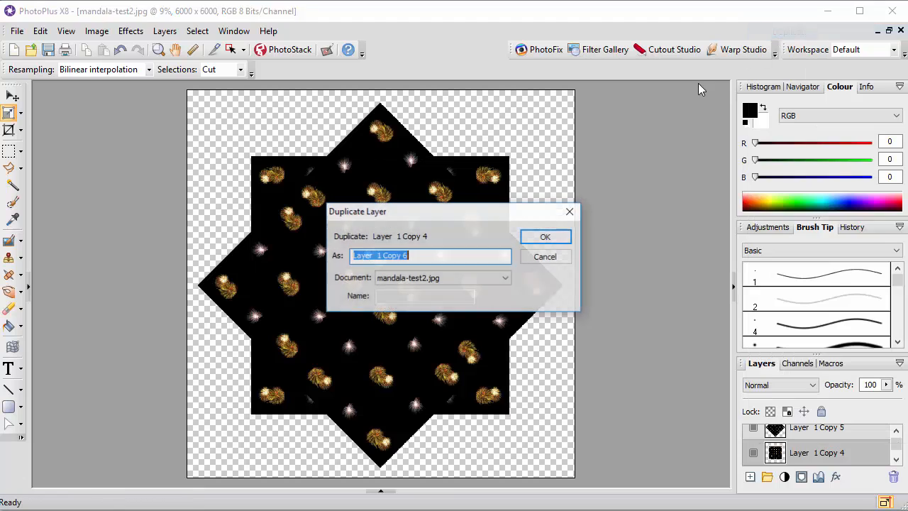
click(566, 238)
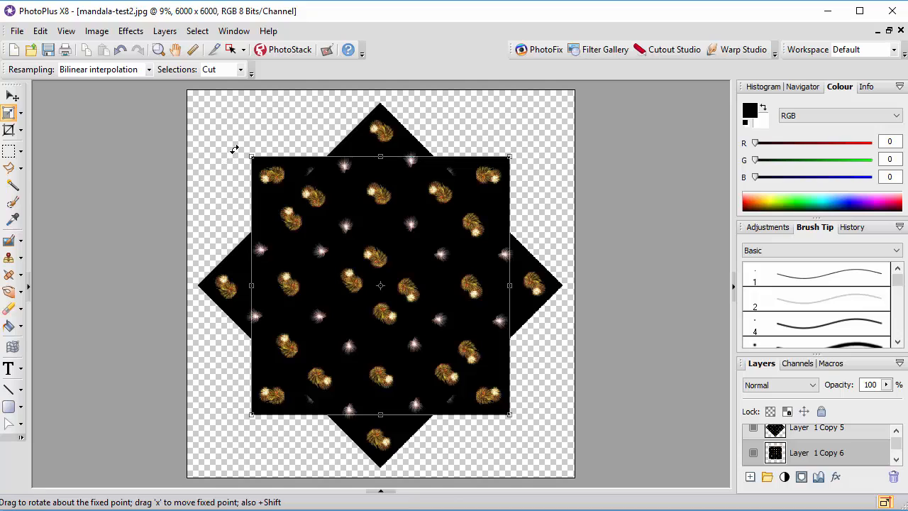
key(shift)
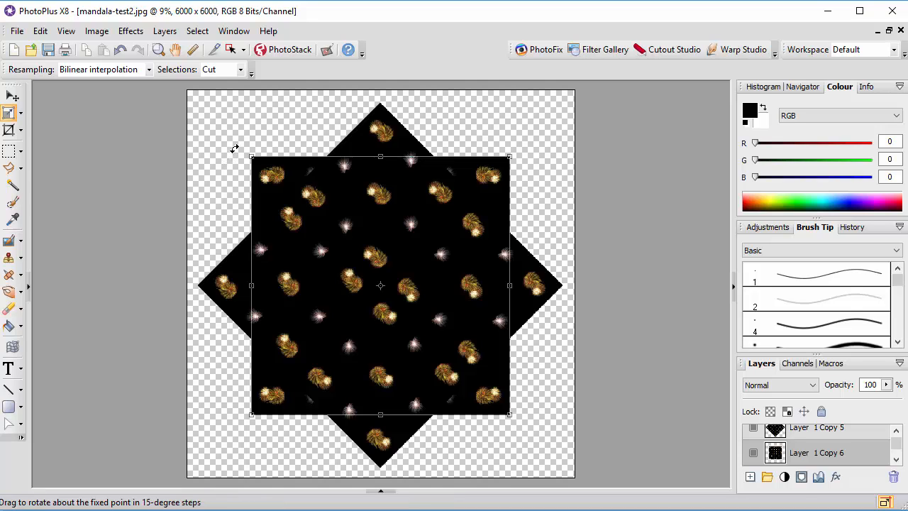
drag(218, 170, 196, 278)
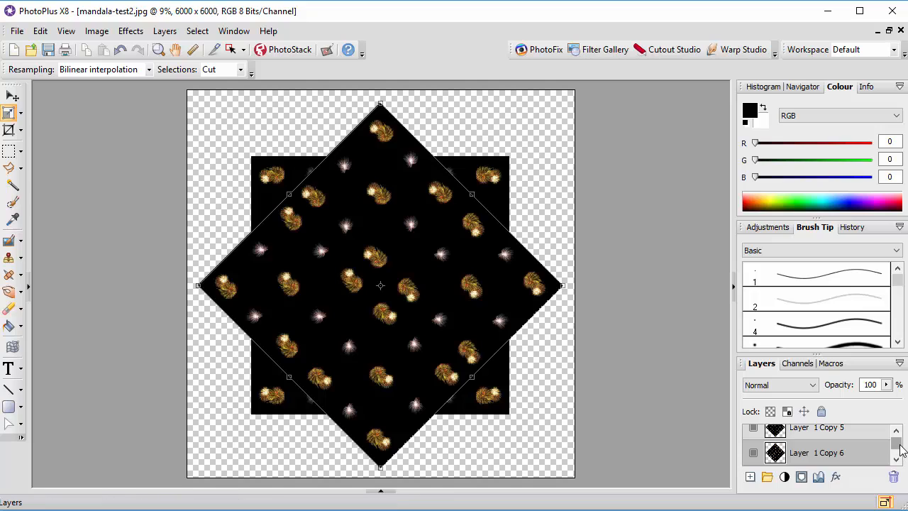
Step: Set the blend mode of the Layer 1 Copy 5 layer to Lighten
drag(899, 444, 900, 443)
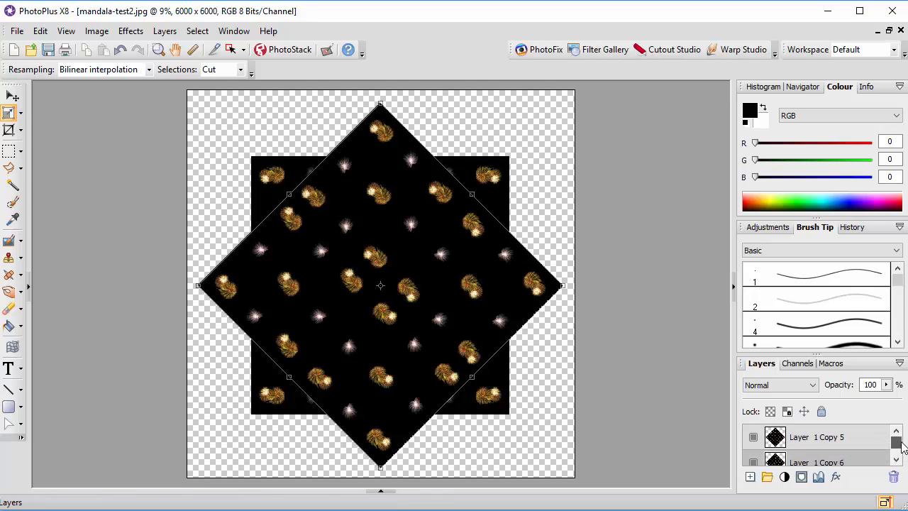
click(860, 438)
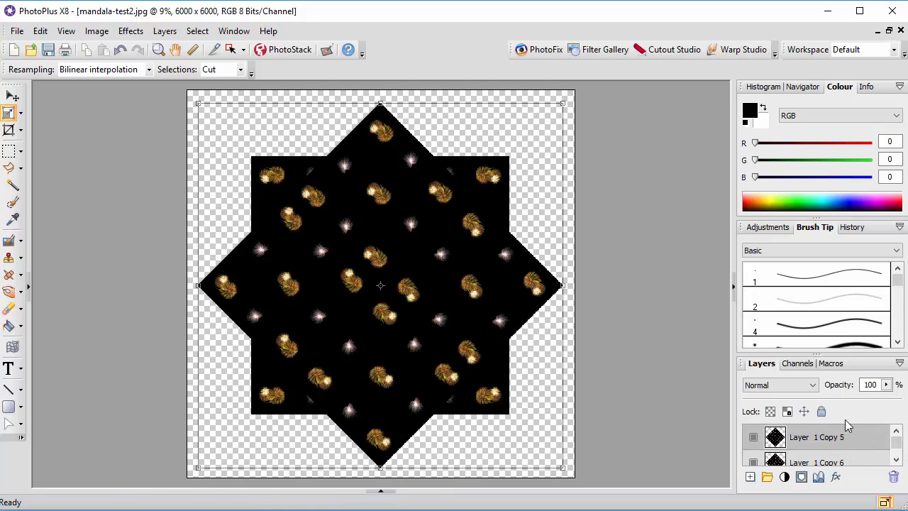
click(814, 386)
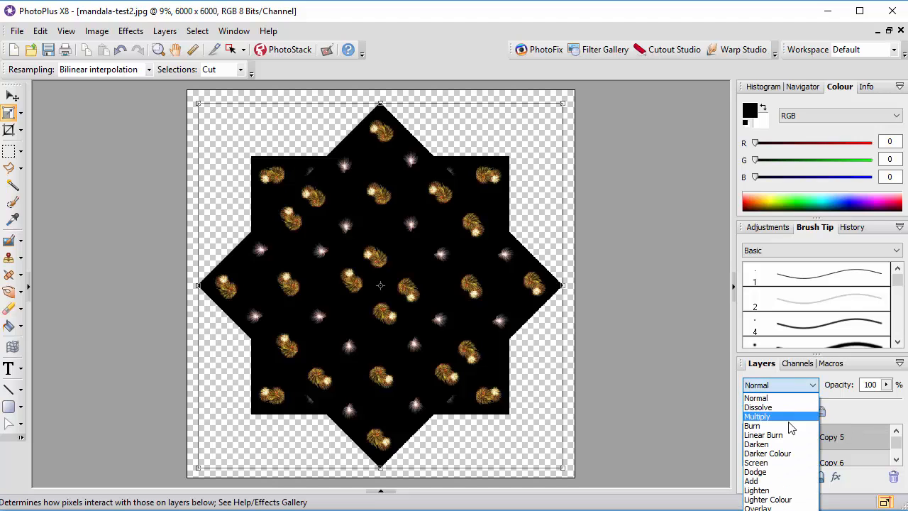
click(766, 491)
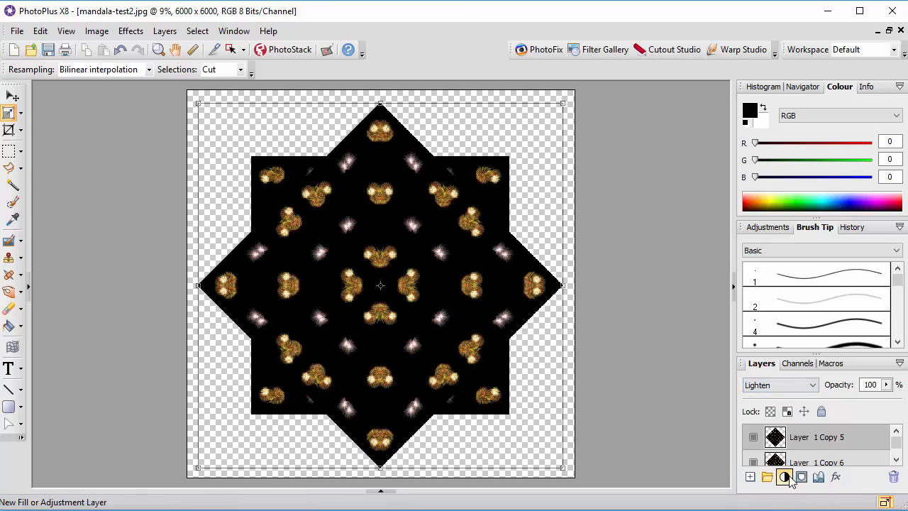
Step: Set the blend mode of the Layer 1 Copy 6 layer to Lighten
click(858, 462)
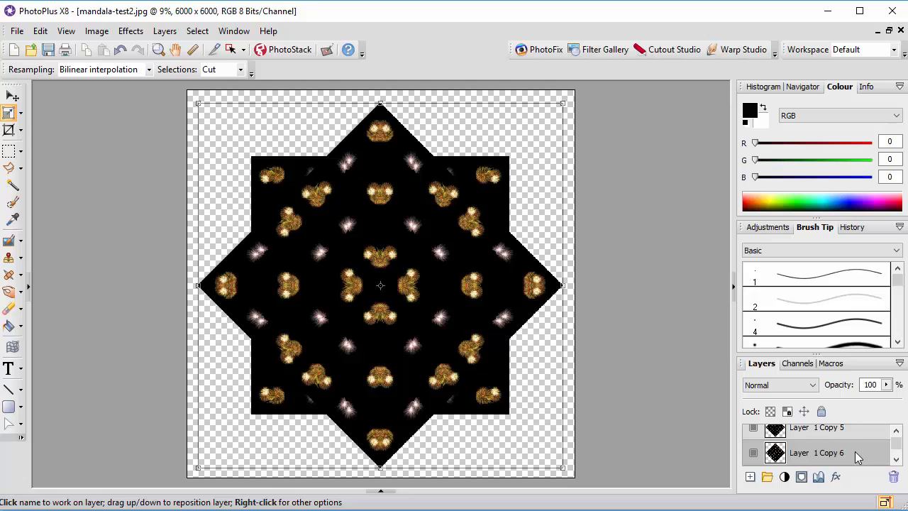
click(813, 384)
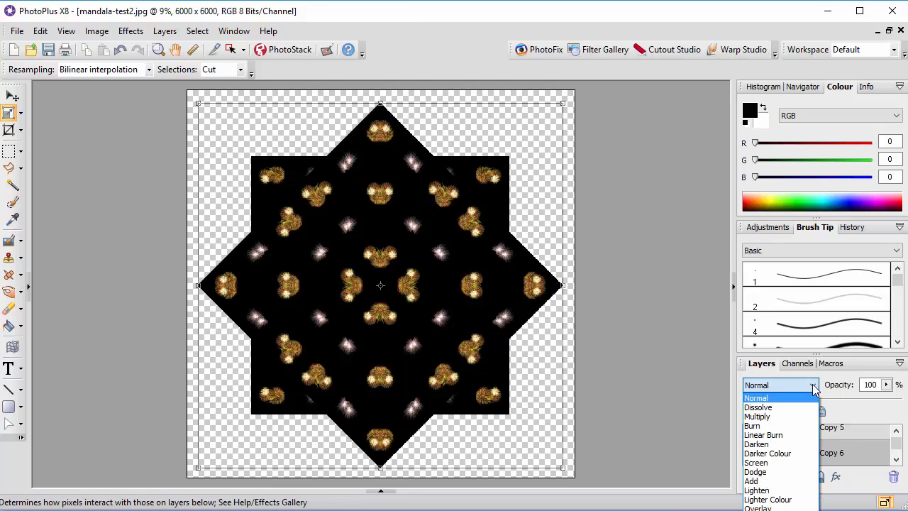
click(766, 490)
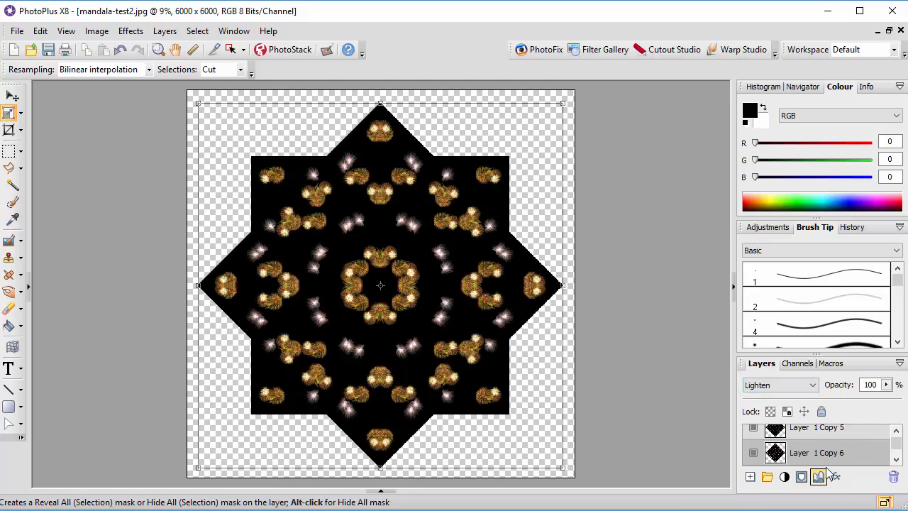
Step: Set the blend mode of the Layer 1 Copy 4 layer to Lighten
click(897, 455)
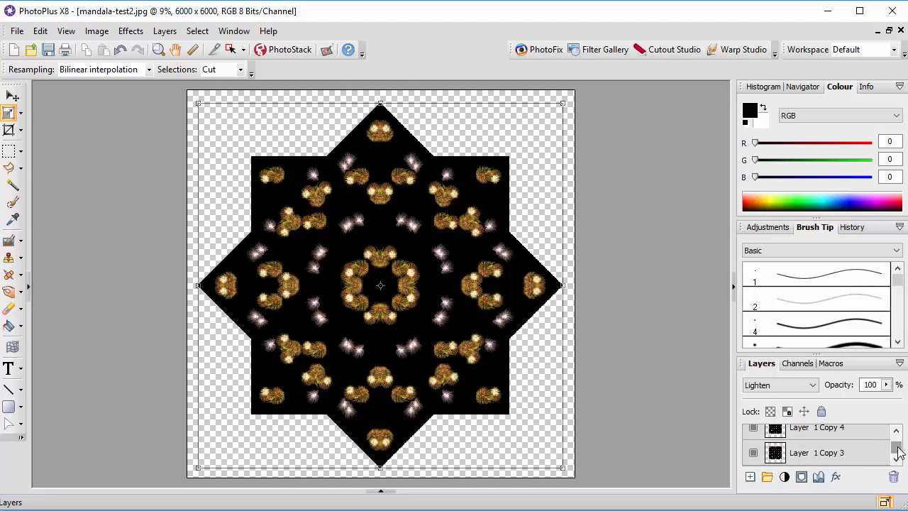
drag(898, 455, 899, 446)
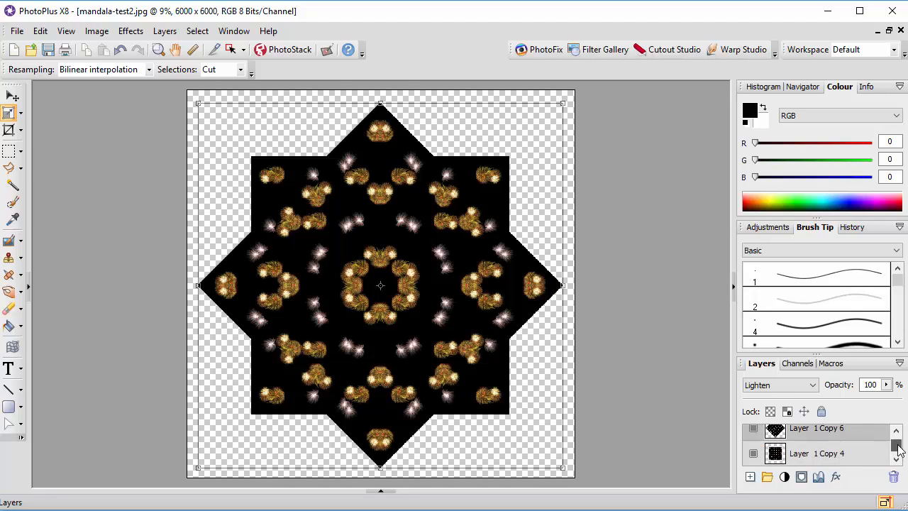
click(852, 454)
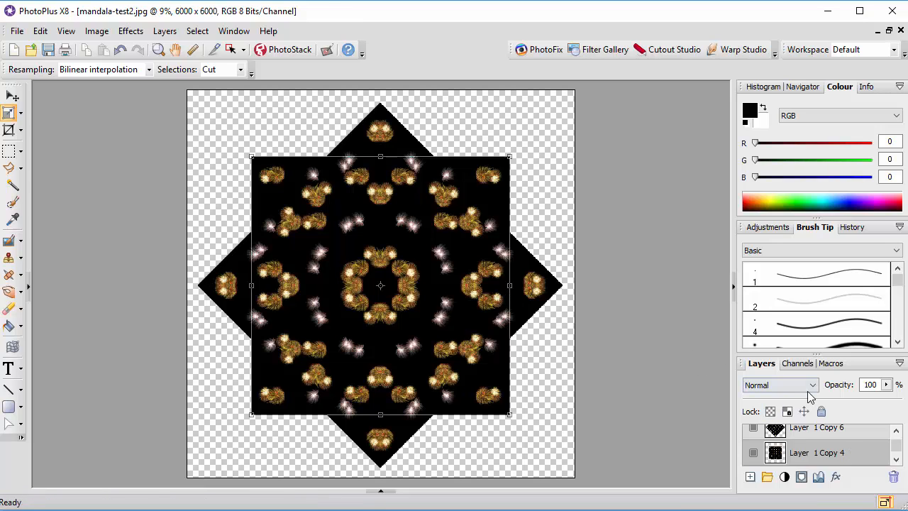
click(810, 386)
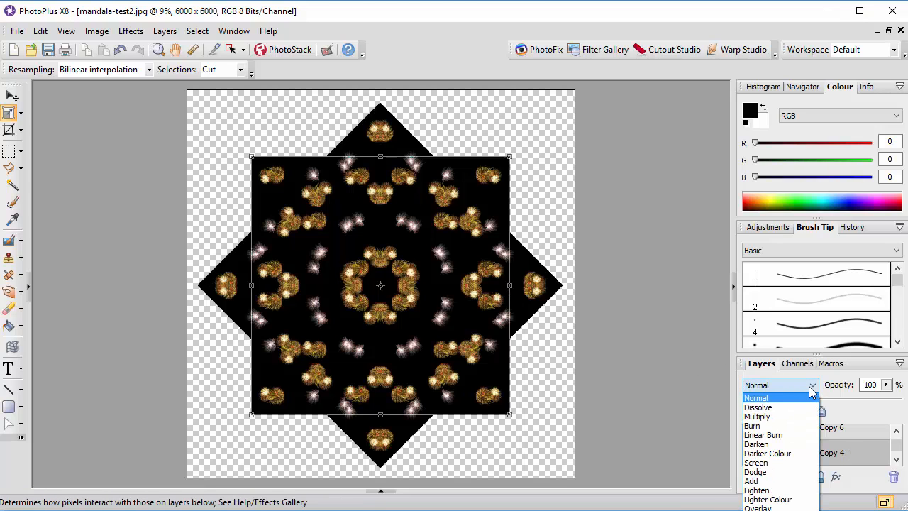
click(766, 490)
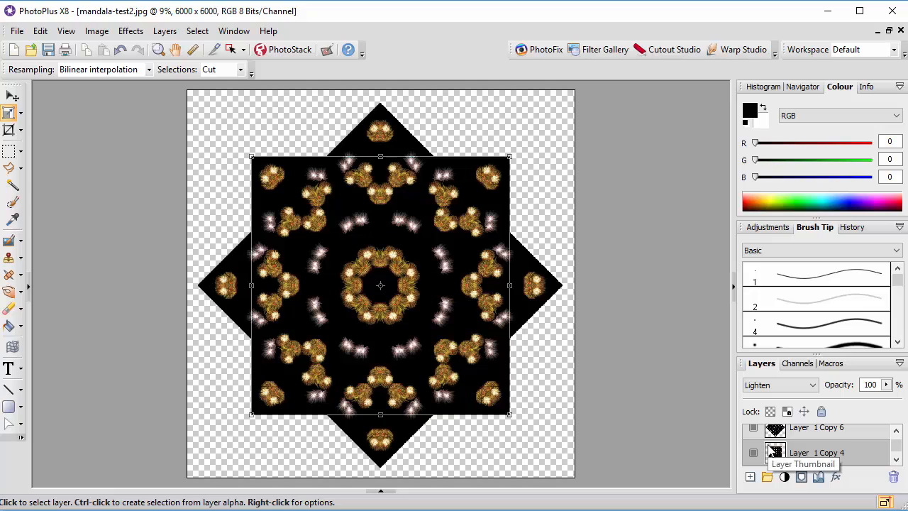
click(898, 452)
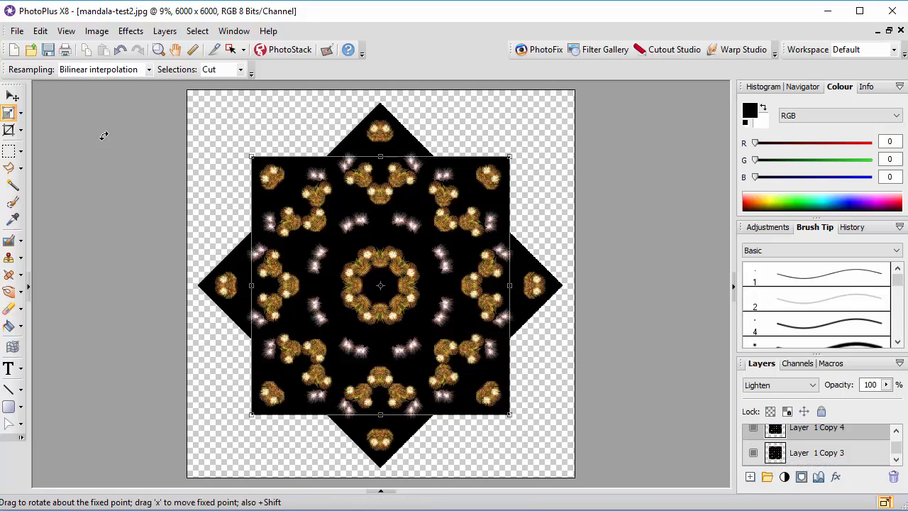
Step: Make a rectangular selection of about 3912 x 3934 px just inside the star's upright central square
click(8, 158)
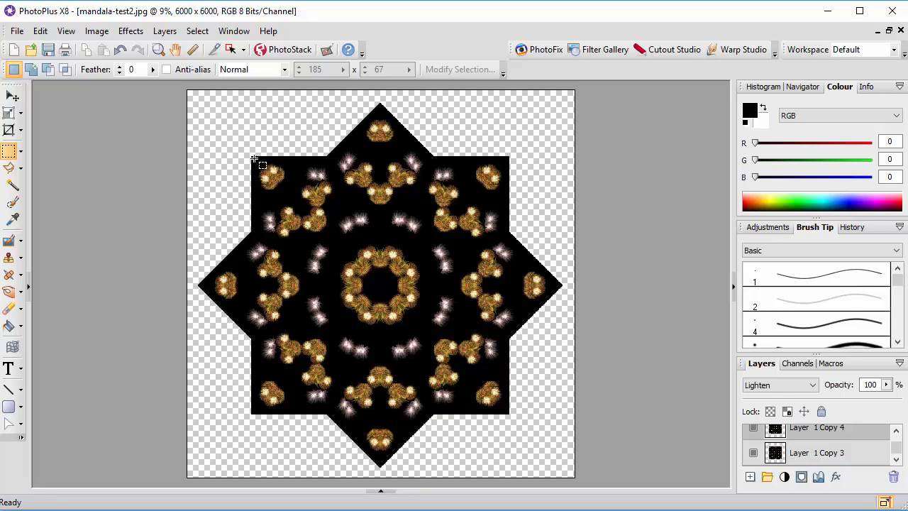
drag(254, 158, 508, 414)
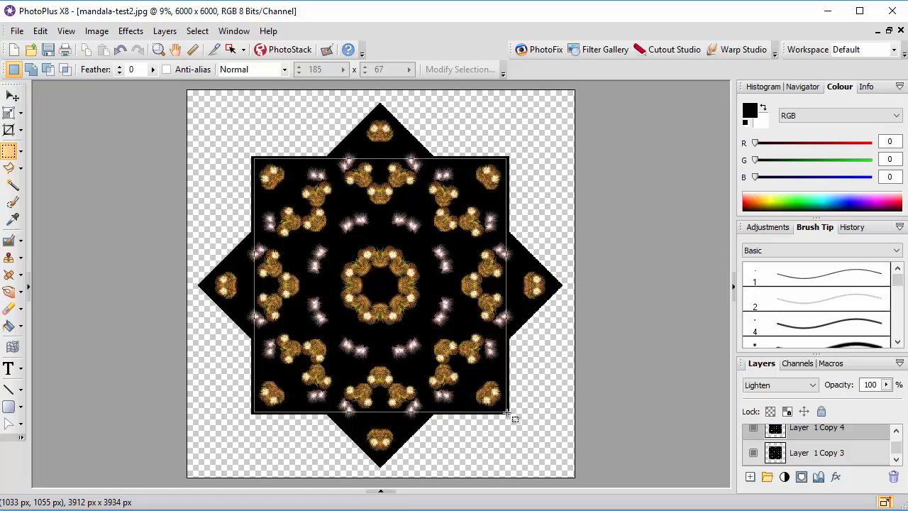
drag(506, 411, 505, 410)
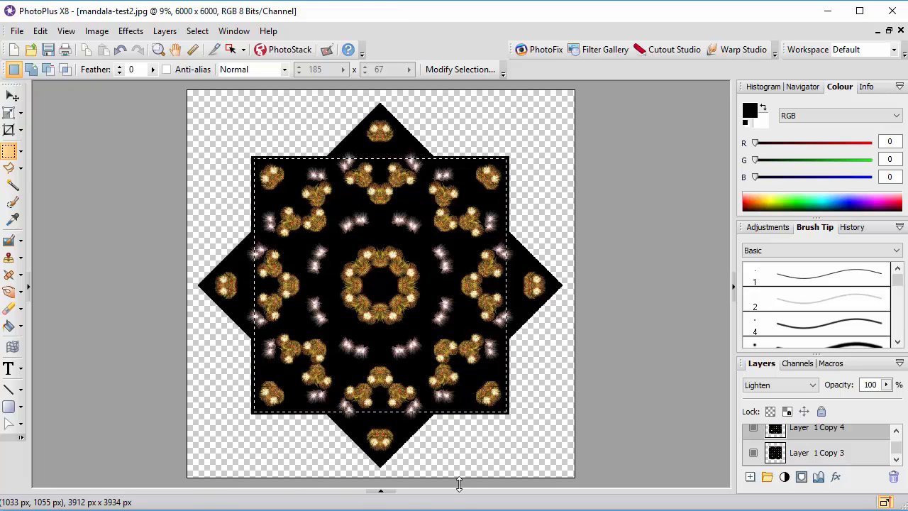
Step: Try to copy the selected area of the unmerged star into a new image, and close that image without saving
click(44, 31)
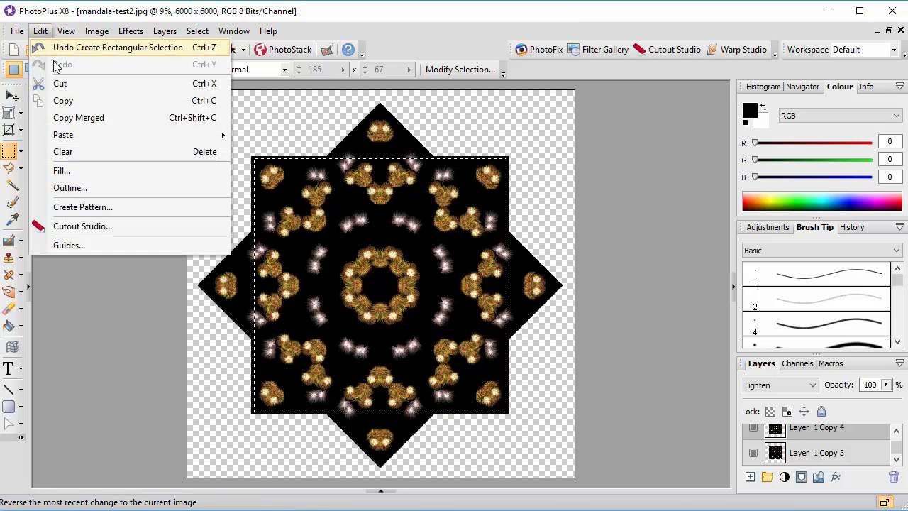
click(65, 103)
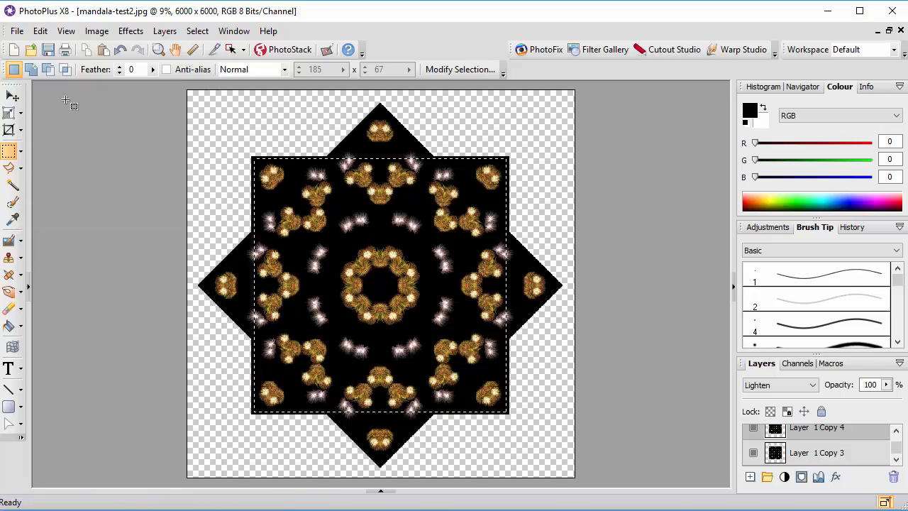
click(40, 33)
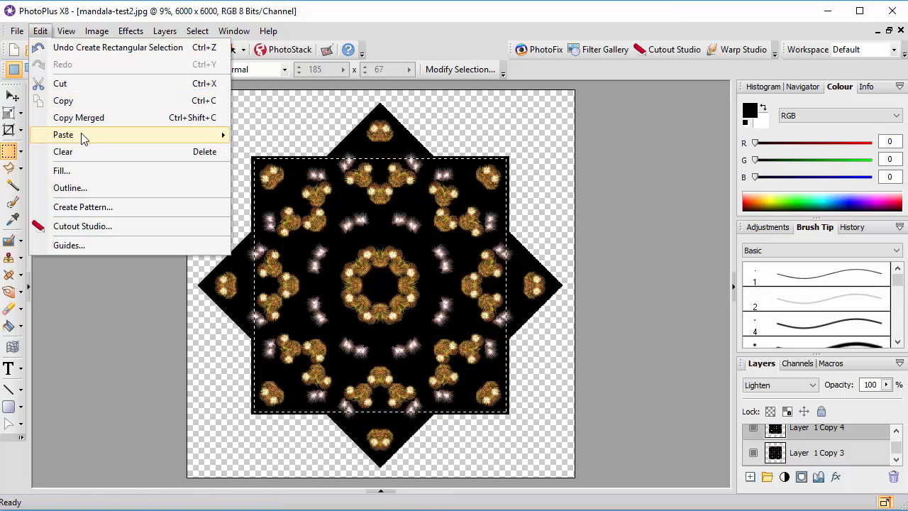
mouse_move(122, 137)
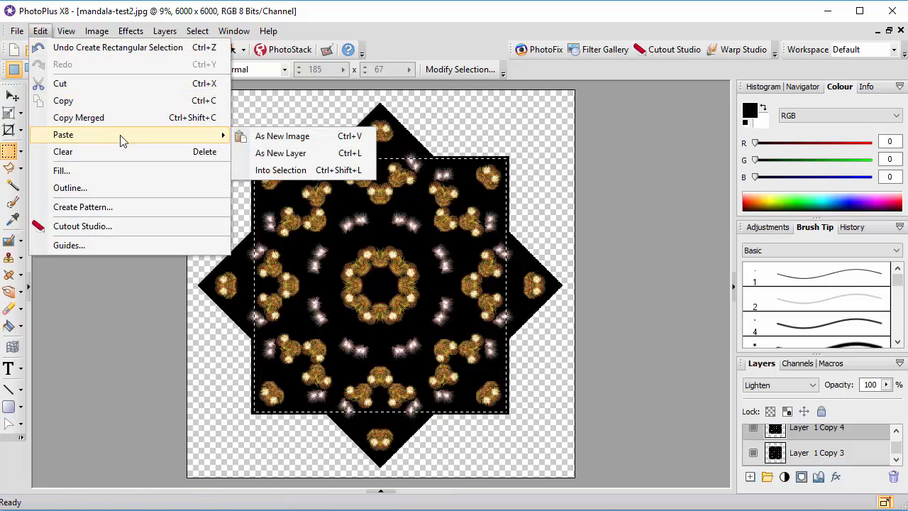
click(284, 137)
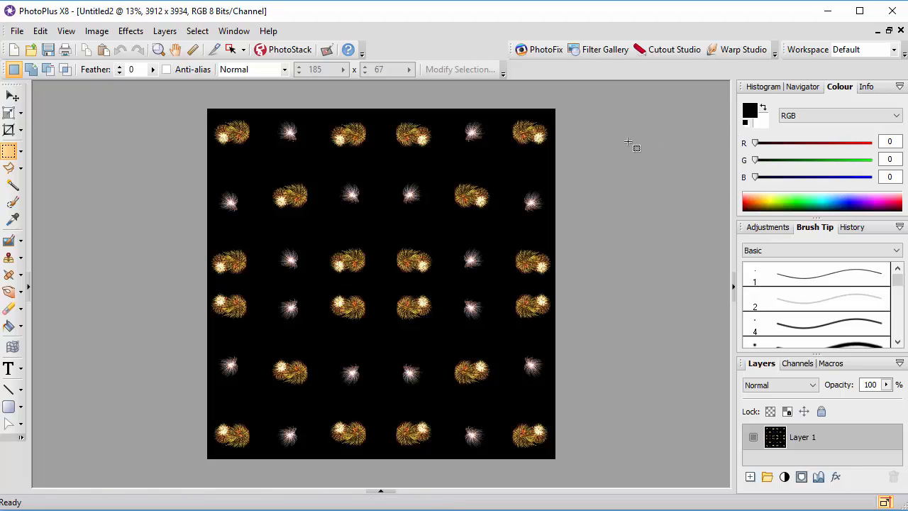
click(900, 31)
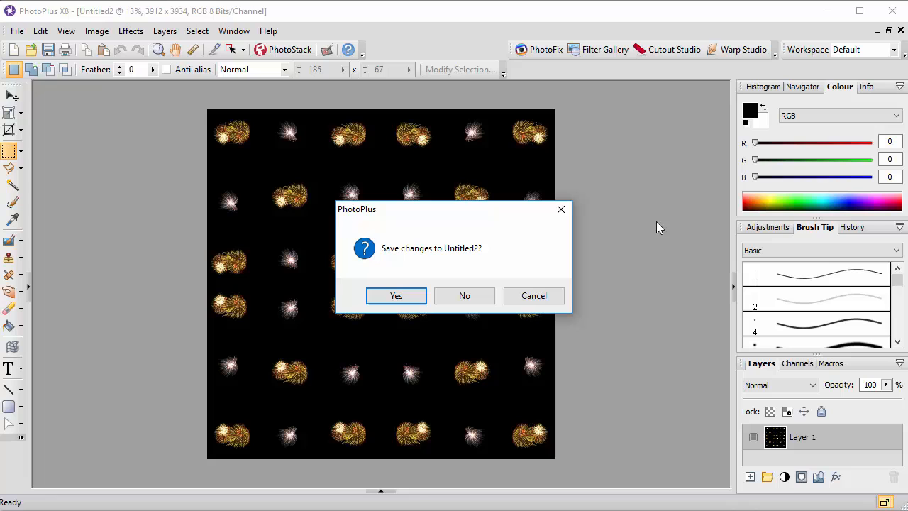
click(463, 298)
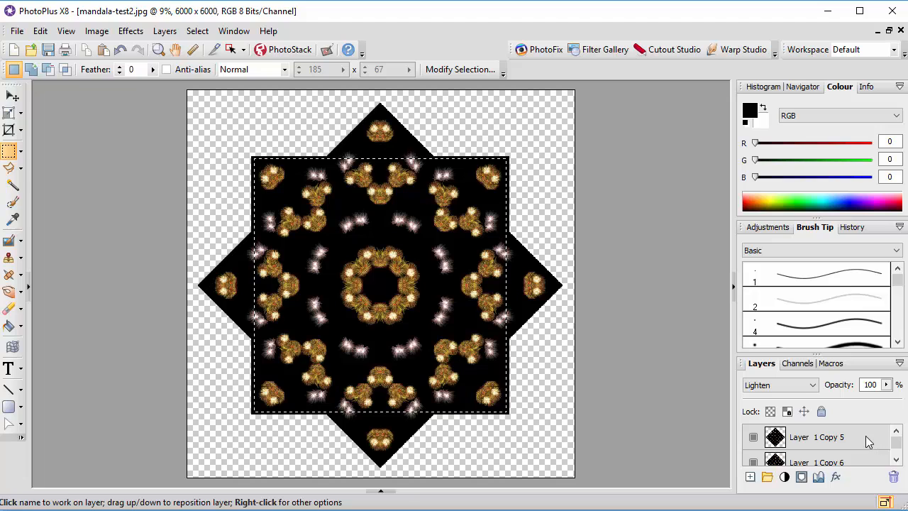
Step: Merge all visible layers of the eight-pointed star into a single layer
right_click(842, 437)
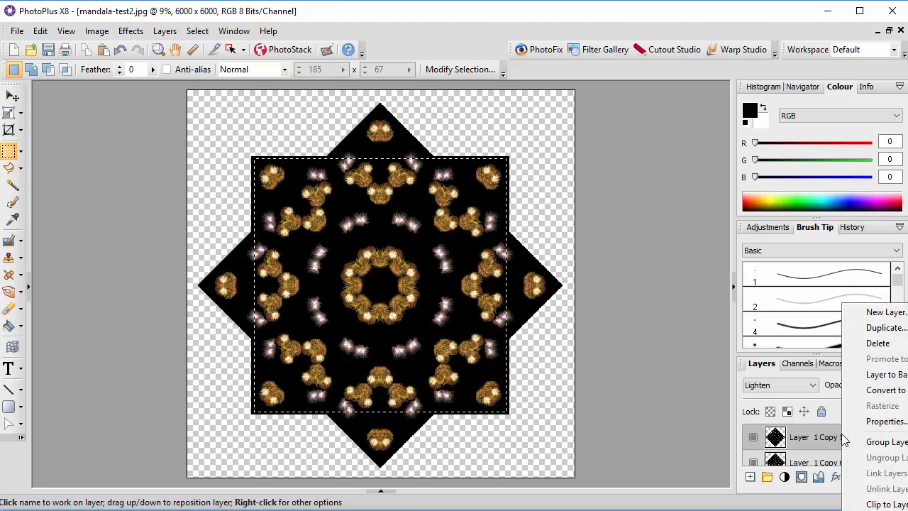
click(668, 297)
click(165, 30)
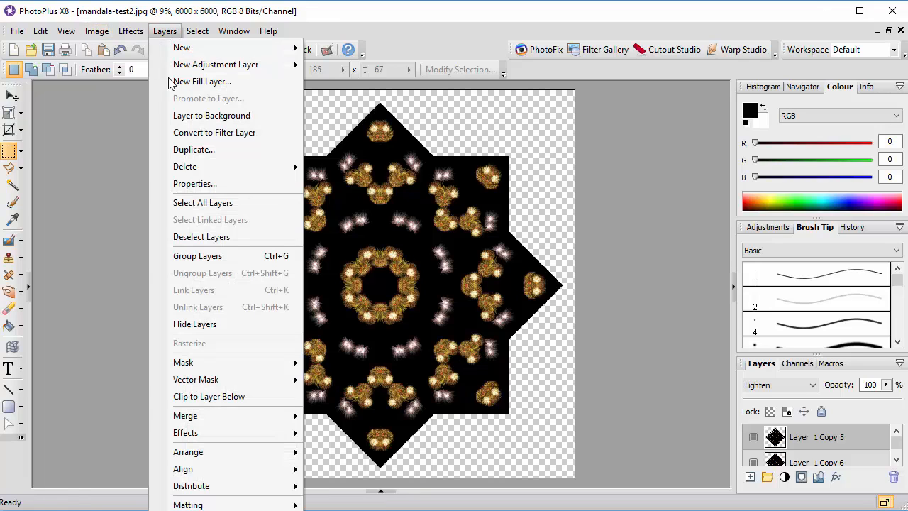
mouse_move(228, 417)
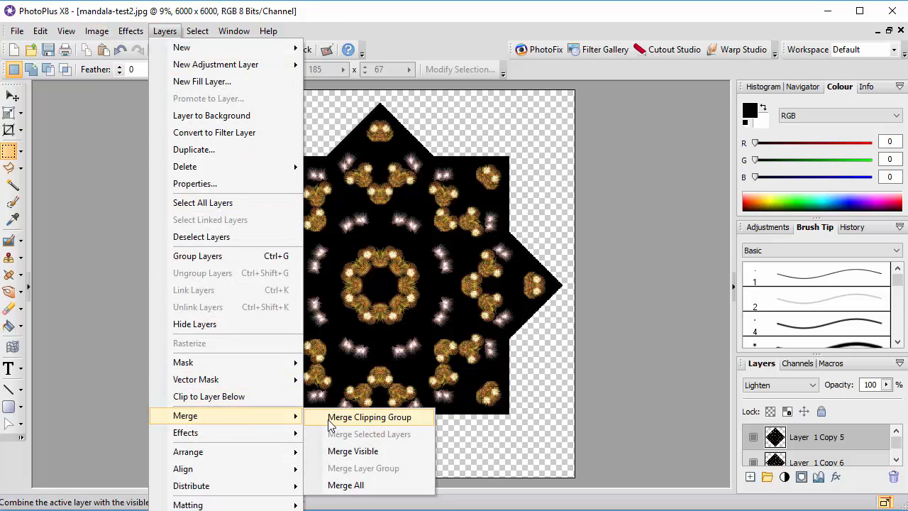
click(348, 453)
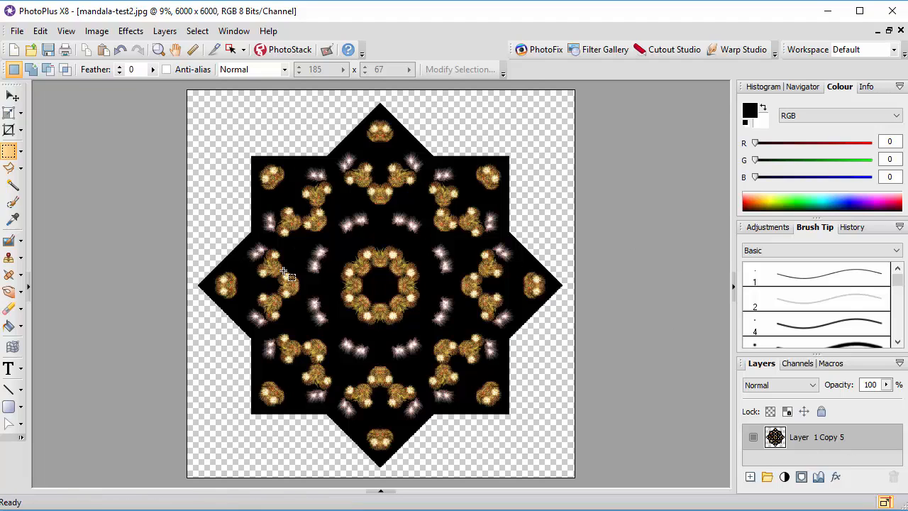
Step: Select the merged star's central square, about 3890 x 3868 px, and paste a copy of it as a new image
drag(254, 160, 506, 411)
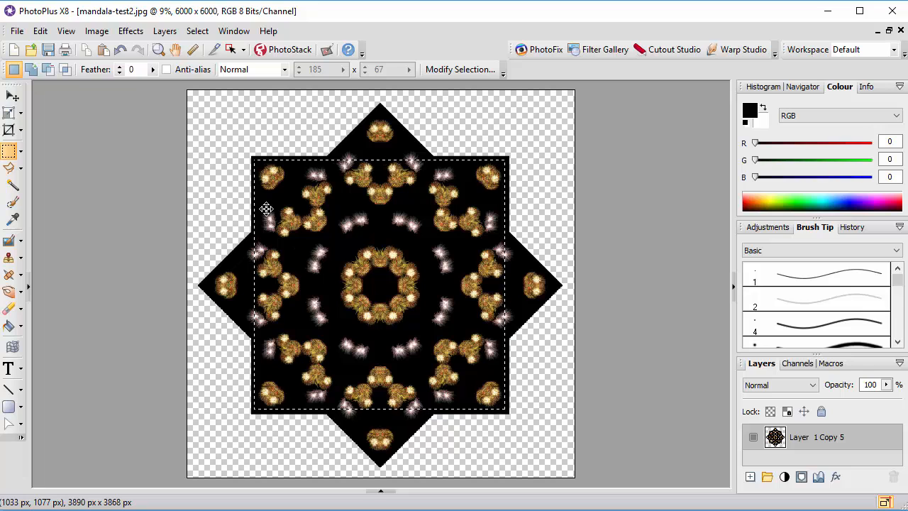
click(40, 31)
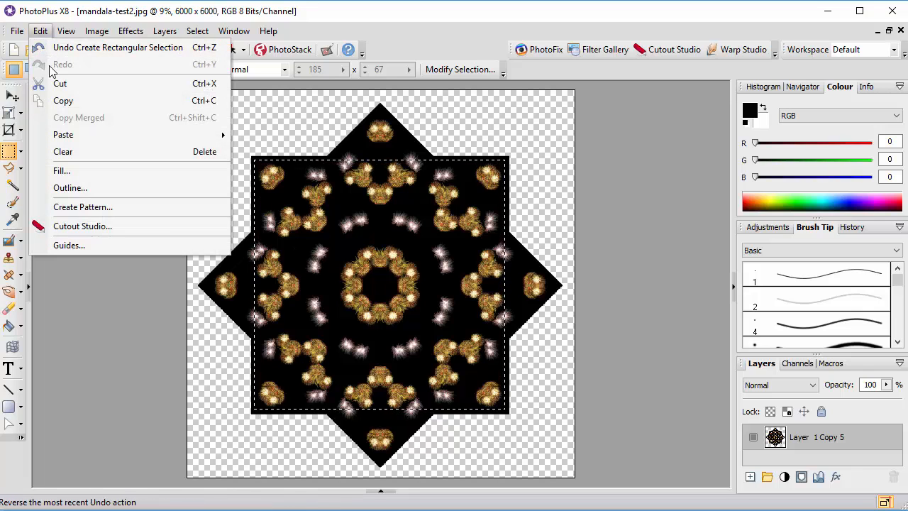
click(61, 99)
click(40, 31)
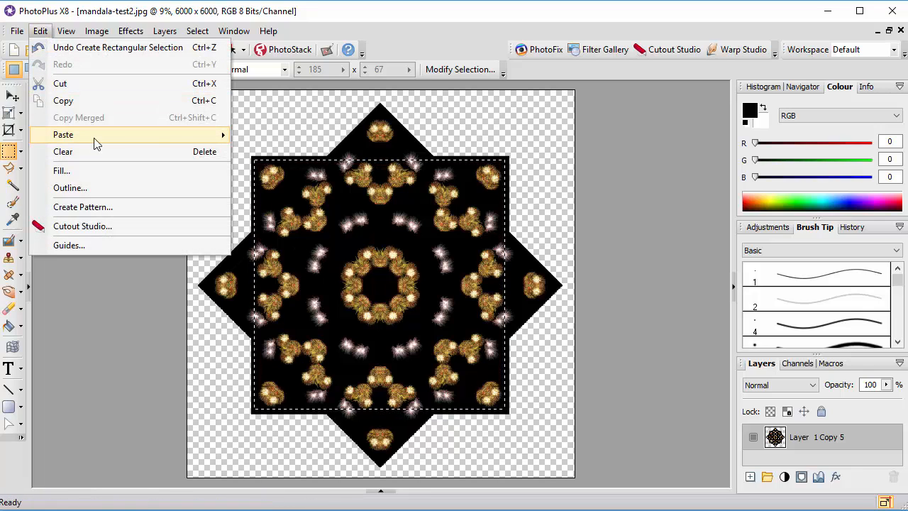
mouse_move(225, 135)
click(282, 136)
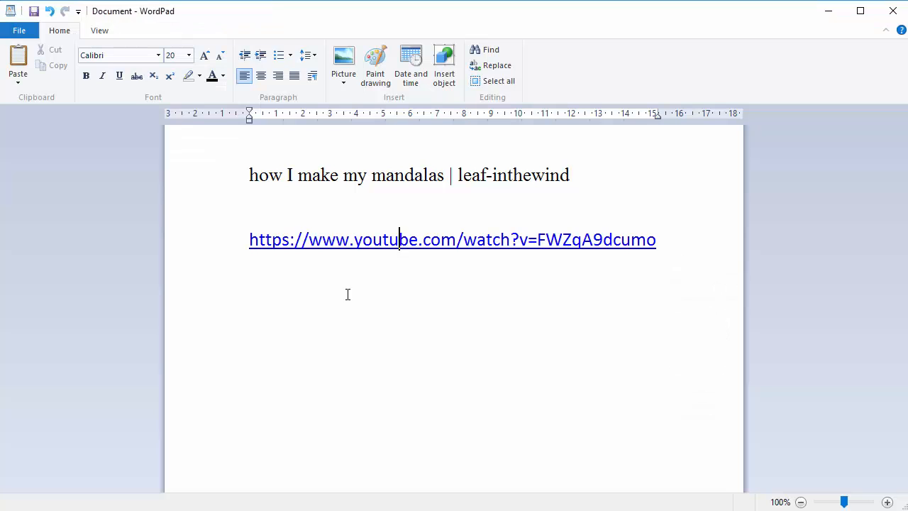
key(Left)
key(Left)
key(Left)
key(Left)
key(Left)
key(Left)
click(623, 162)
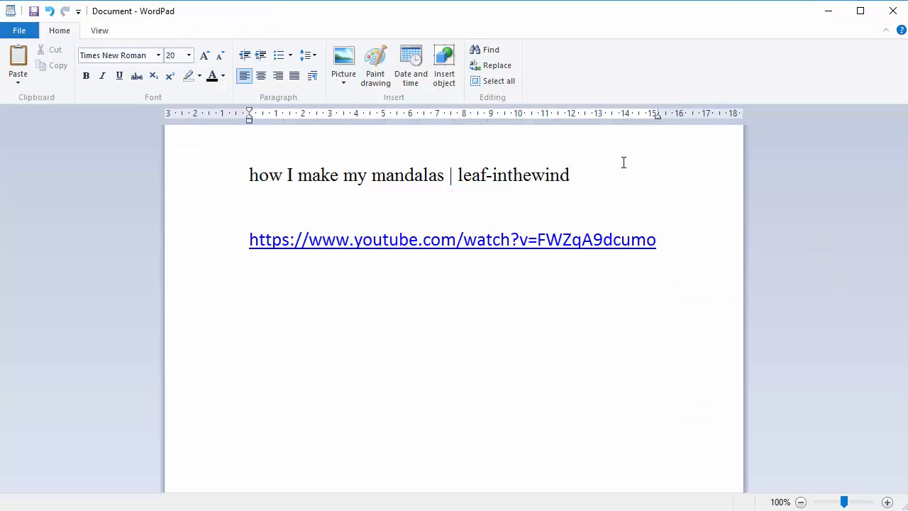